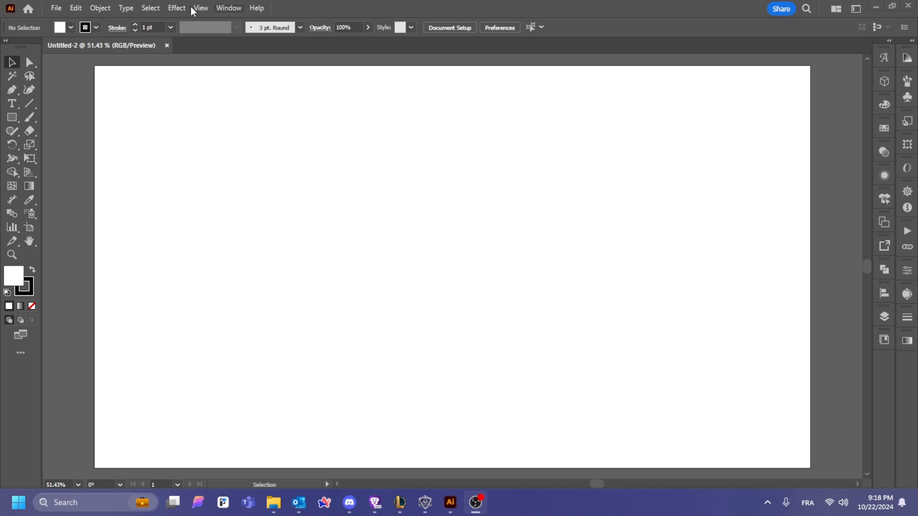
# Step: Open the File menu for the blank Untitled-2 document
pyautogui.click(57, 8)
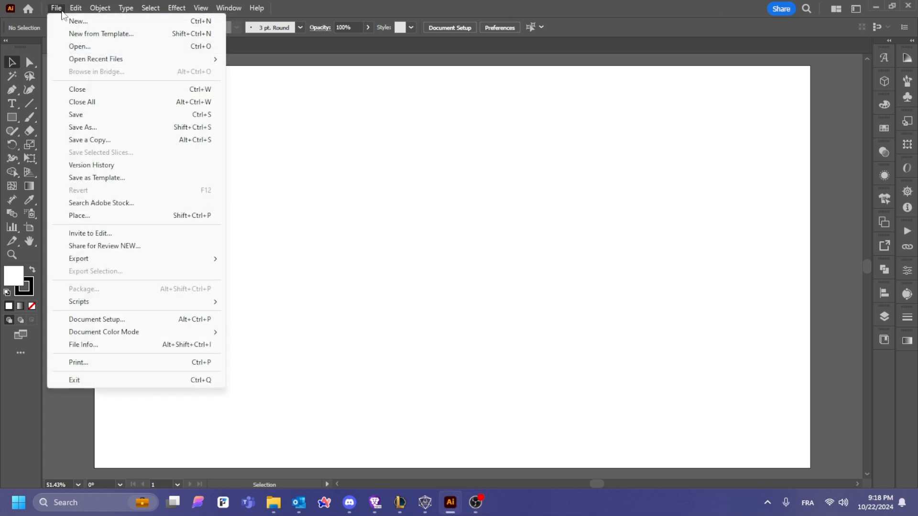
# Step: Place the 'Scan Oct. 22, 2024' signature scan on the artboard as a linked image
pyautogui.click(82, 216)
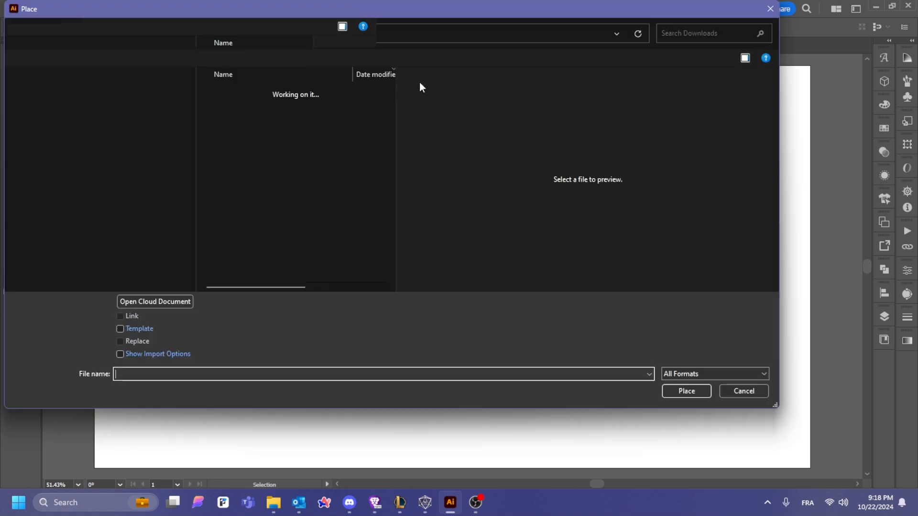
pyautogui.click(254, 107)
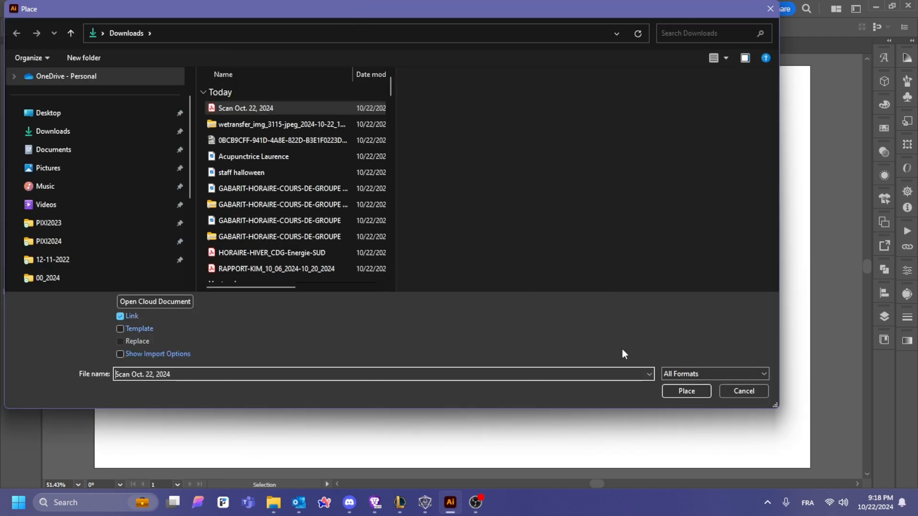
pyautogui.click(674, 391)
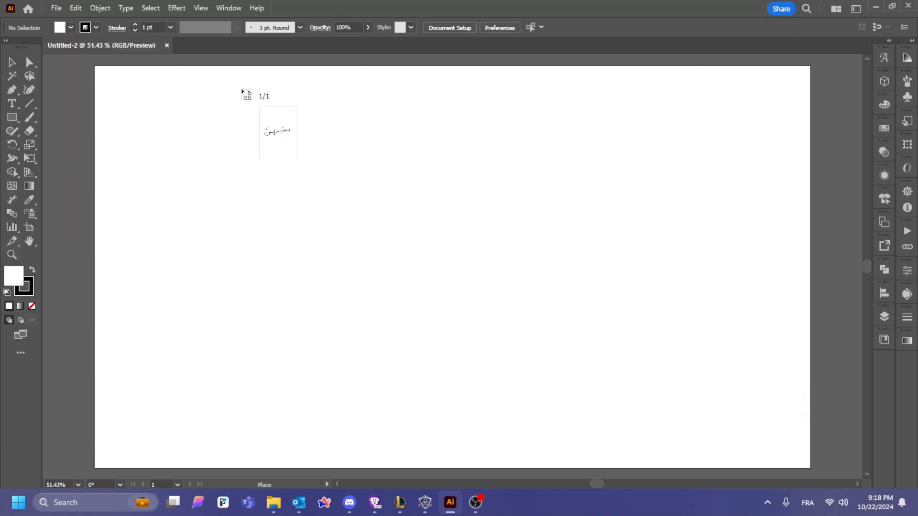
pyautogui.click(241, 89)
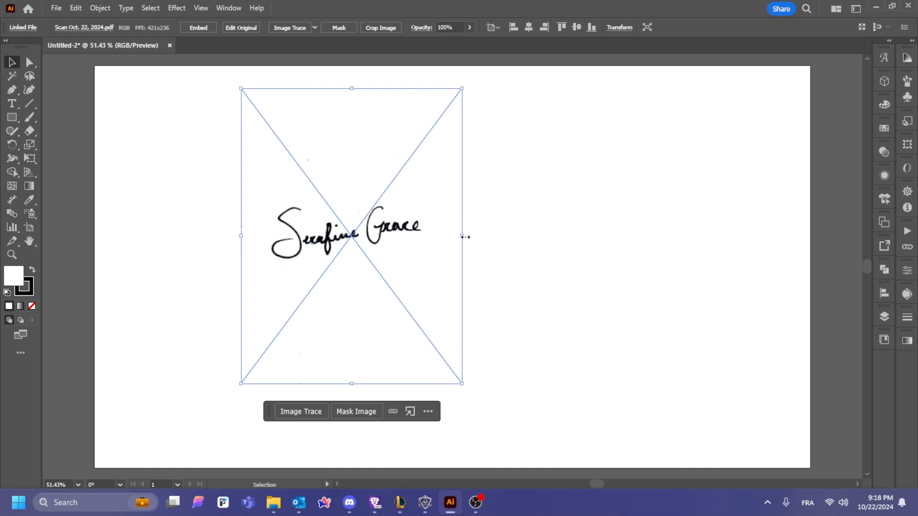
# Step: Enlarge the signature image and shift it right and down toward the page centre
pyautogui.moveTo(462, 236); pyautogui.dragTo(565, 236)
pyautogui.moveTo(480, 249)
pyautogui.mouseDown()
pyautogui.moveTo(584, 276)
pyautogui.moveTo(558, 275)
pyautogui.mouseUp()
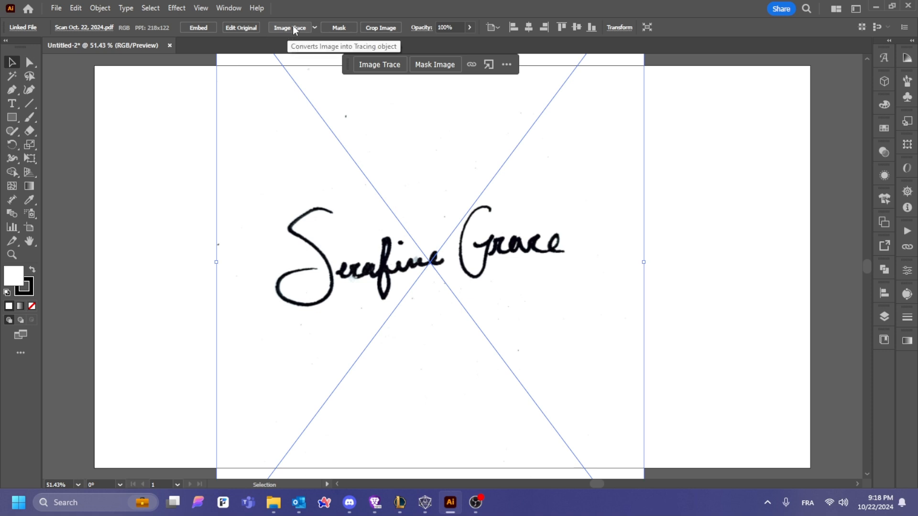
pyautogui.click(99, 8)
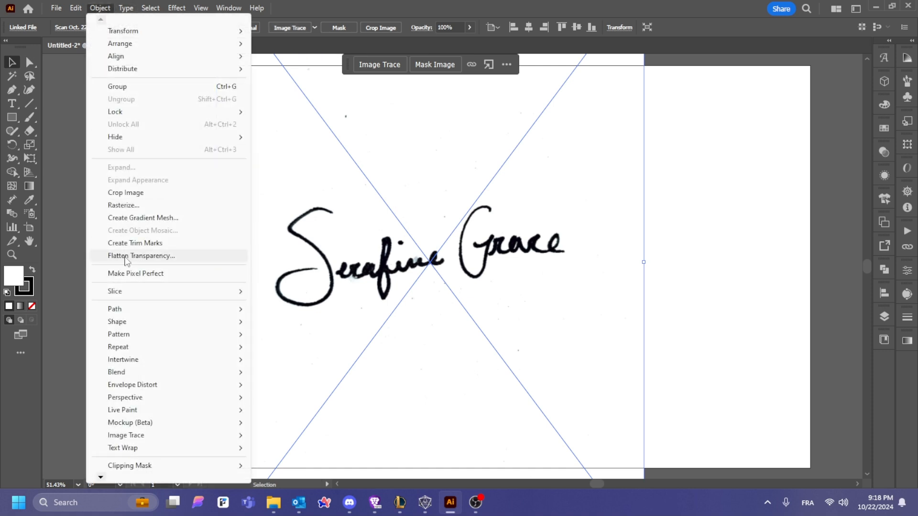
# Step: Apply Image Trace to the scanned signature, dismissing the slow-tracing warning
pyautogui.moveTo(141, 440)
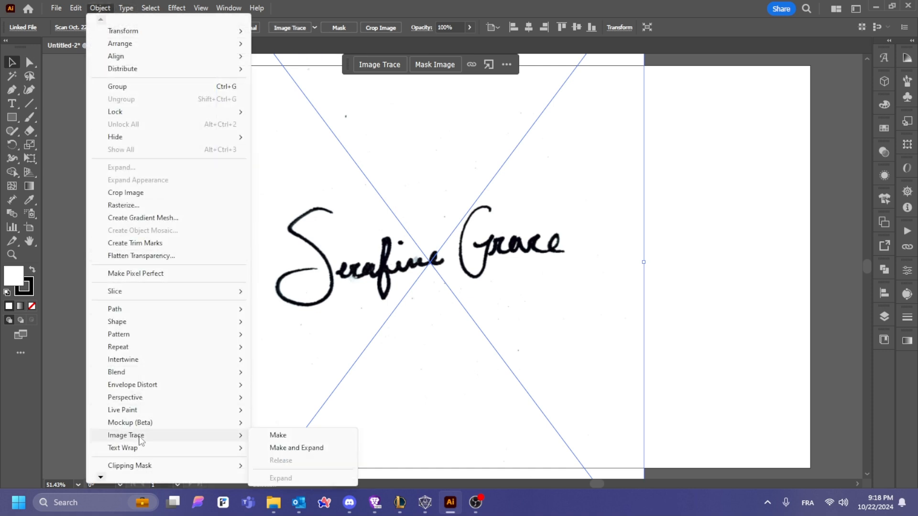
pyautogui.click(273, 436)
pyautogui.click(536, 265)
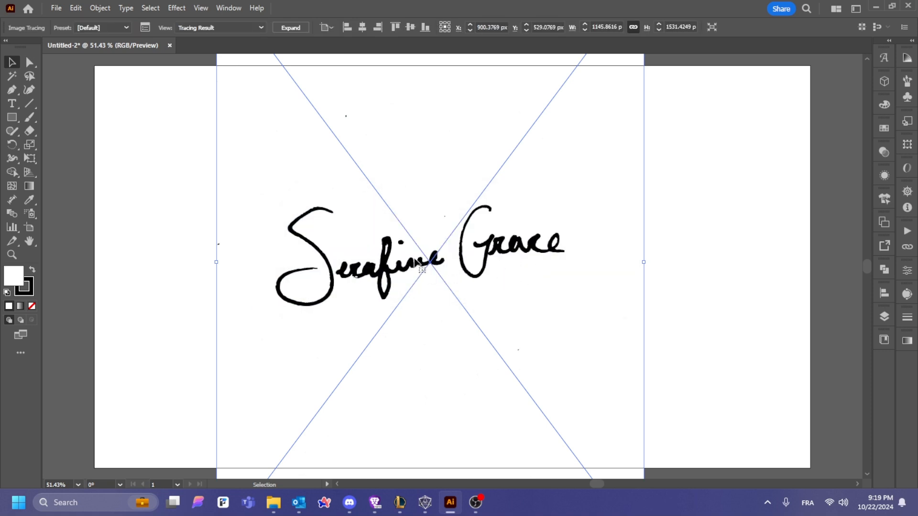
# Step: Zoom in to compare the black trace against the original scan, then zoom back out
pyautogui.press('z')
pyautogui.moveTo(370, 239); pyautogui.dragTo(572, 310)
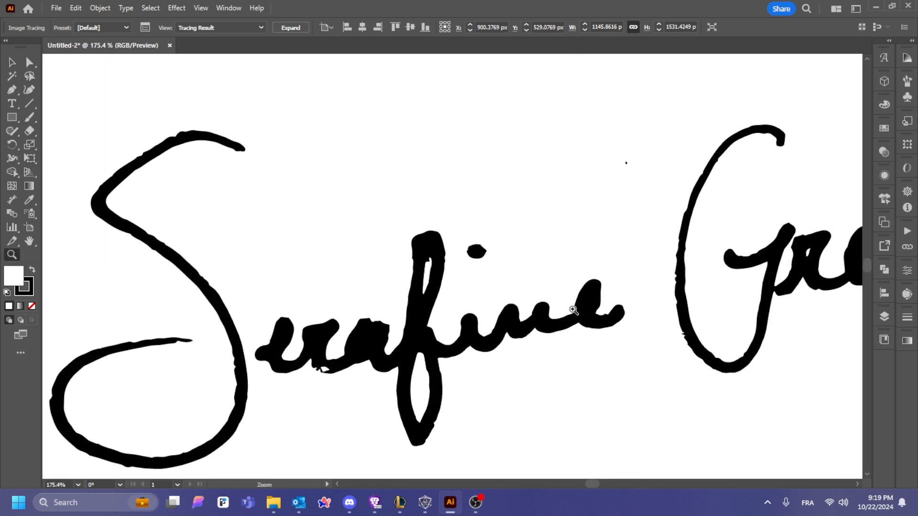
pyautogui.hotkey('ctrl', 'z')
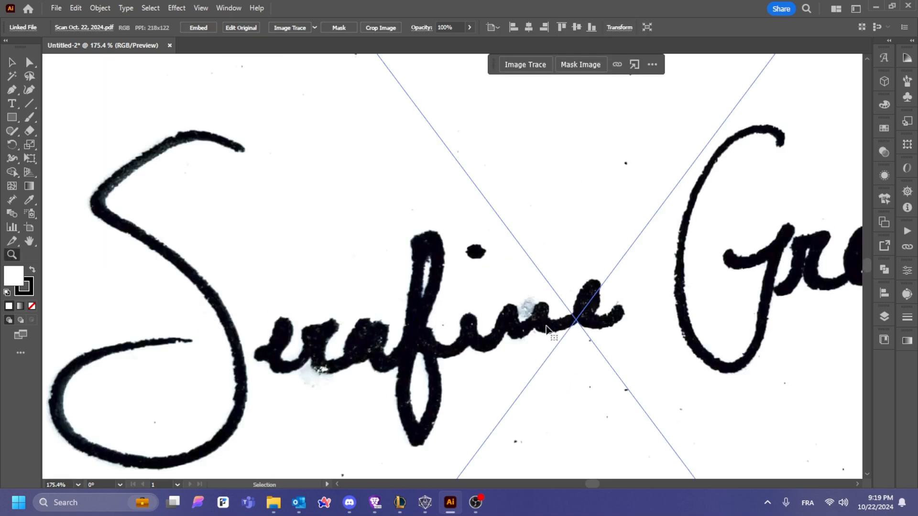
pyautogui.hotkey('ctrl', 'shift', 'z')
pyautogui.hotkey('ctrl', 'z')
pyautogui.hotkey('ctrl', 'shift', 'z')
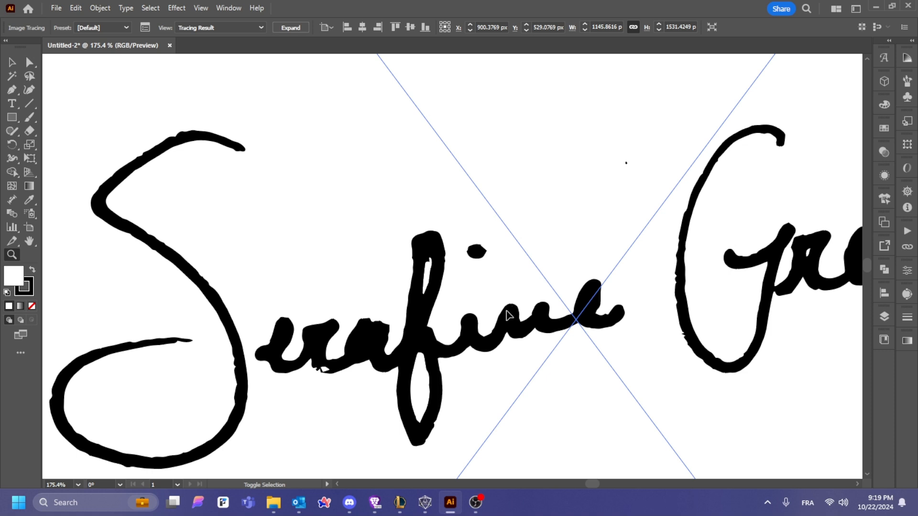
pyautogui.keyDown('alt'); pyautogui.click(569, 246); pyautogui.keyUp('alt')
pyautogui.keyDown('alt'); pyautogui.click(432, 260); pyautogui.keyUp('alt')
pyautogui.keyDown('alt'); pyautogui.click(432, 260); pyautogui.keyUp('alt')
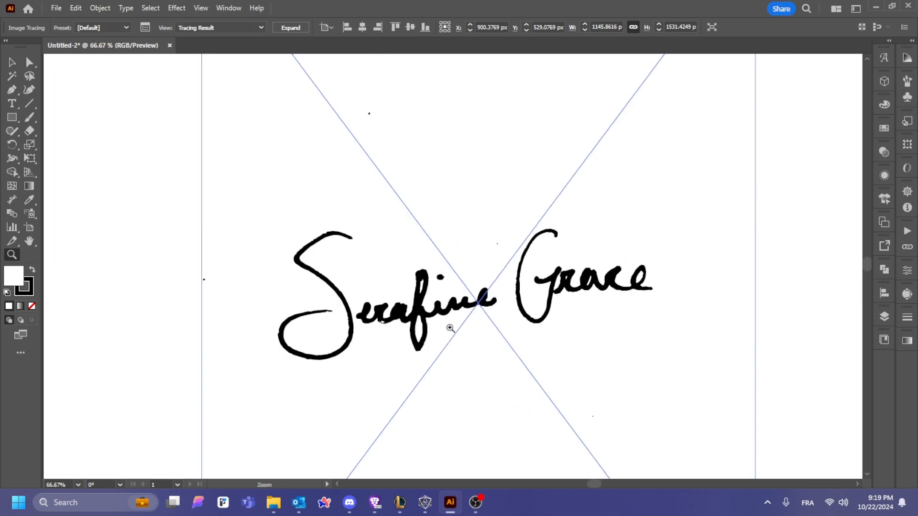
# Step: Browse the control bar's trace preset and view options, keeping the tracing result shown
pyautogui.click(102, 29)
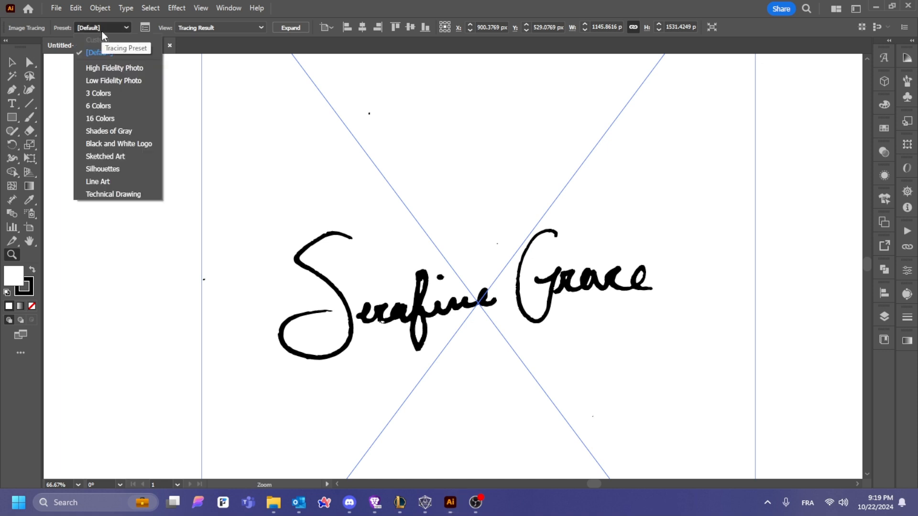
pyautogui.click(257, 26)
pyautogui.click(256, 26)
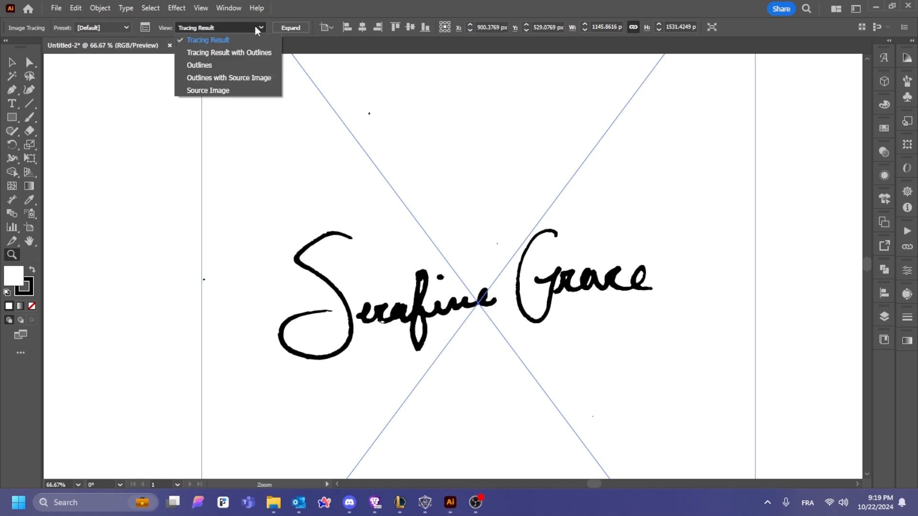
pyautogui.click(254, 26)
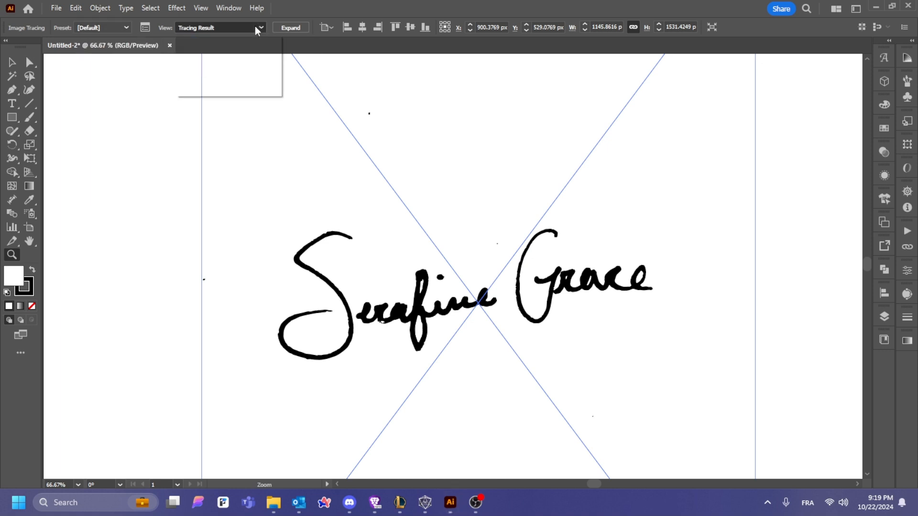
# Step: In the Image Trace panel, apply the Black and White Logo preset and expand Advanced settings
pyautogui.click(145, 29)
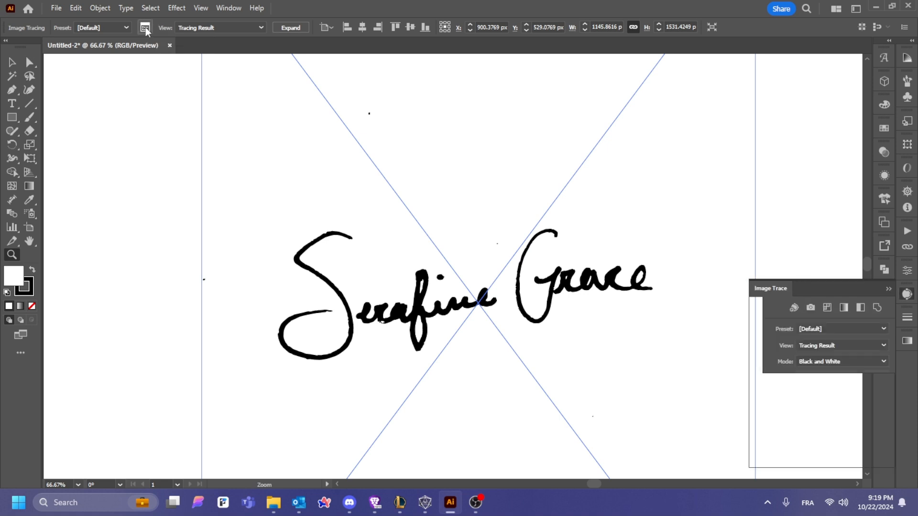
pyautogui.moveTo(771, 293)
pyautogui.mouseDown()
pyautogui.moveTo(698, 168)
pyautogui.moveTo(706, 156)
pyautogui.mouseUp()
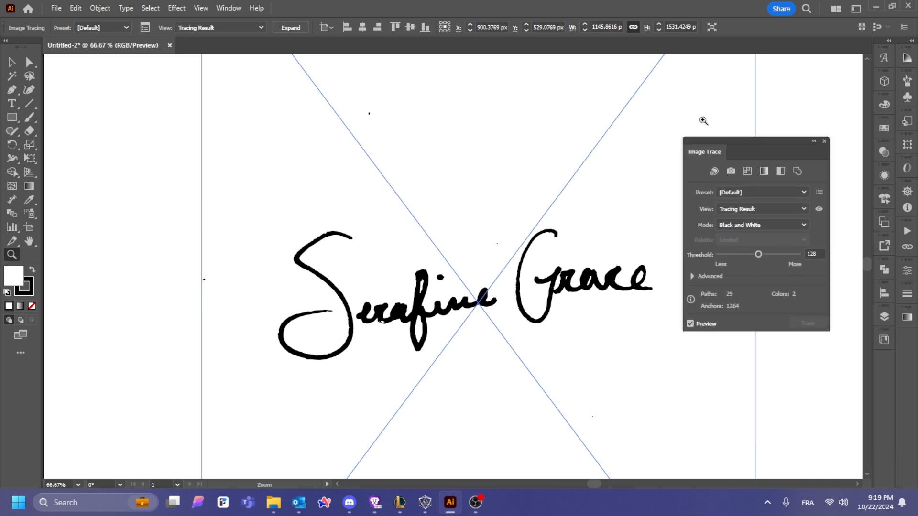
pyautogui.click(773, 192)
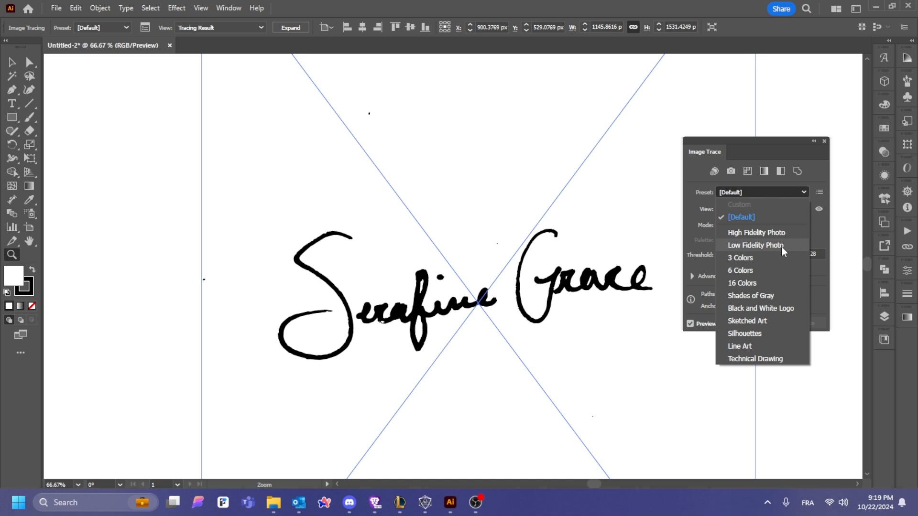
pyautogui.click(769, 308)
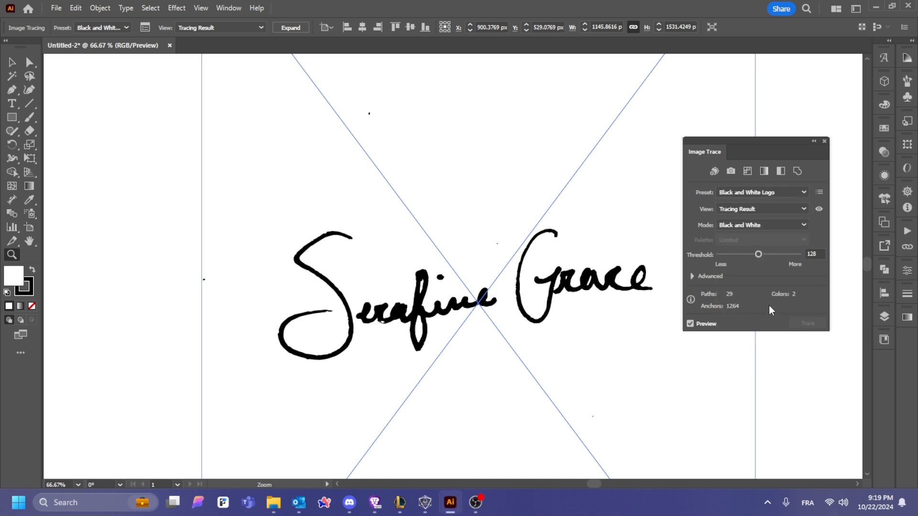
pyautogui.click(692, 276)
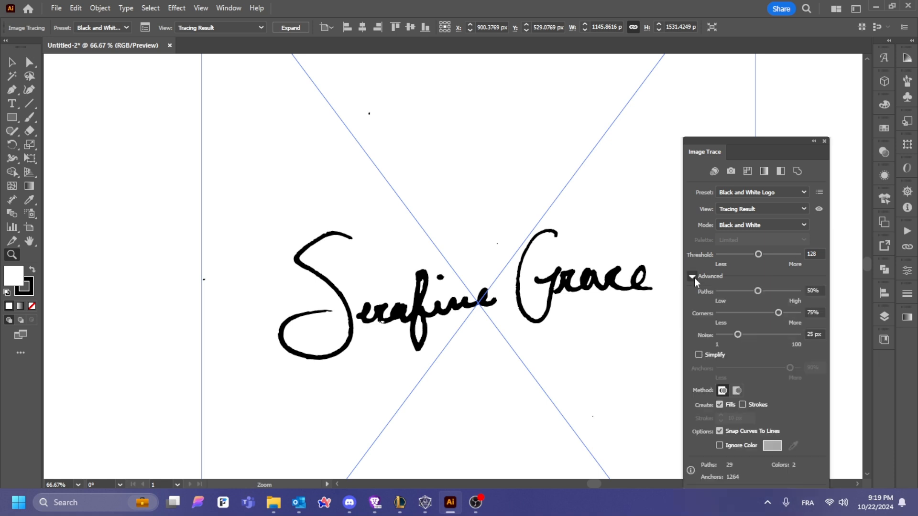
pyautogui.moveTo(706, 162); pyautogui.dragTo(709, 106)
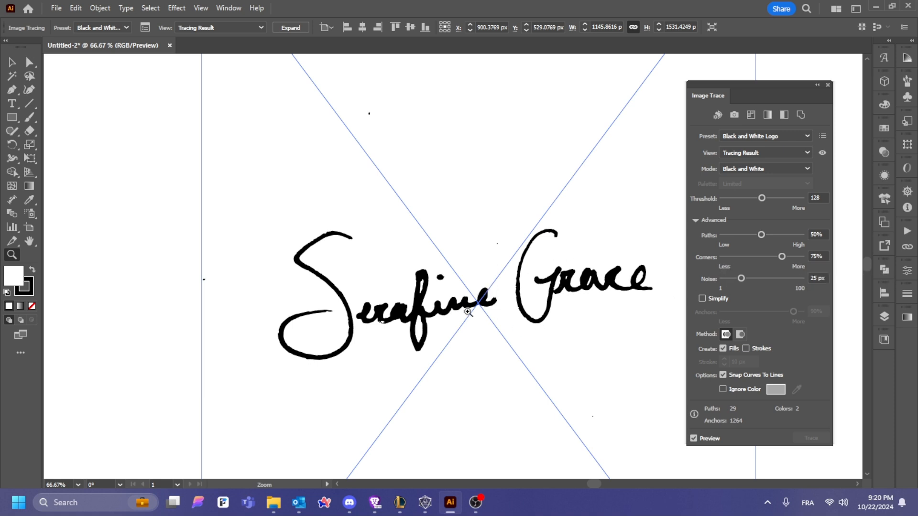
# Step: Adjust the trace sliders, settling on Corners 23% and Noise 24 px
pyautogui.moveTo(741, 279); pyautogui.dragTo(844, 280)
pyautogui.click(518, 243)
pyautogui.click(433, 384)
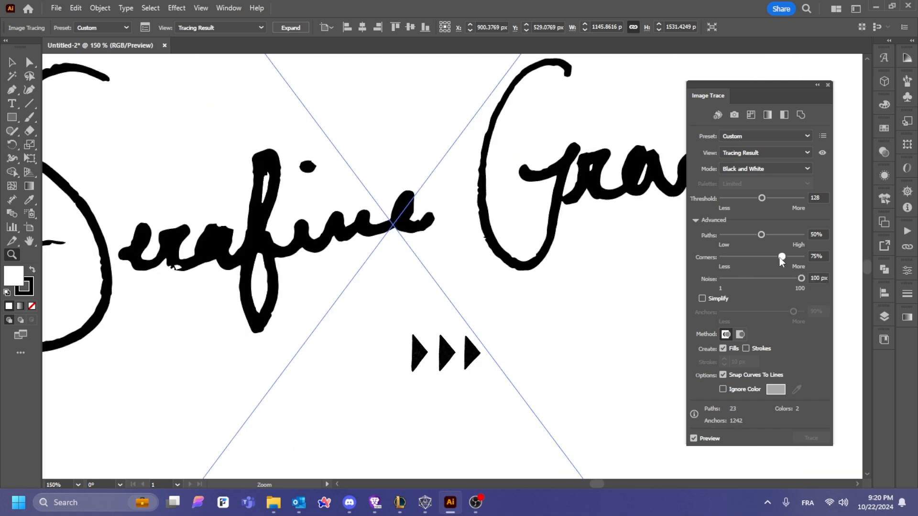
pyautogui.moveTo(780, 257); pyautogui.dragTo(725, 258)
pyautogui.moveTo(801, 257)
pyautogui.mouseDown()
pyautogui.moveTo(773, 257)
pyautogui.moveTo(734, 234)
pyautogui.mouseUp()
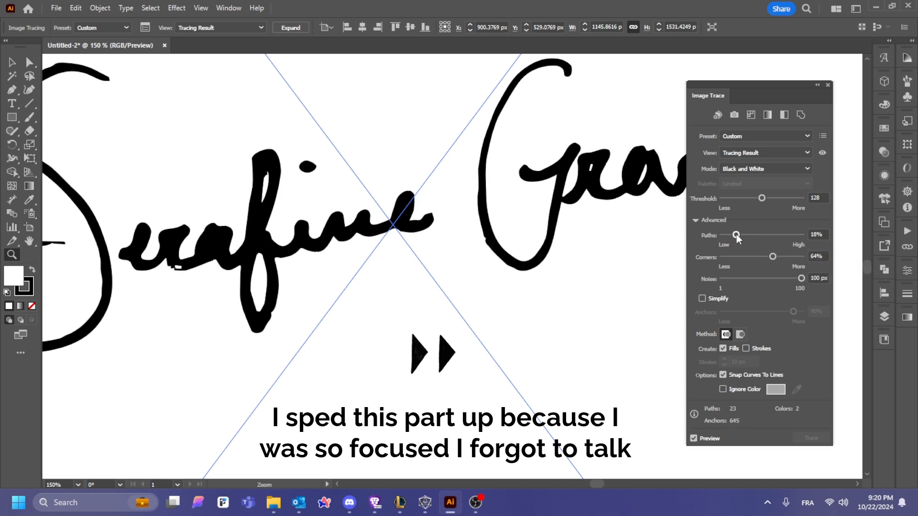
pyautogui.moveTo(773, 257); pyautogui.dragTo(740, 257)
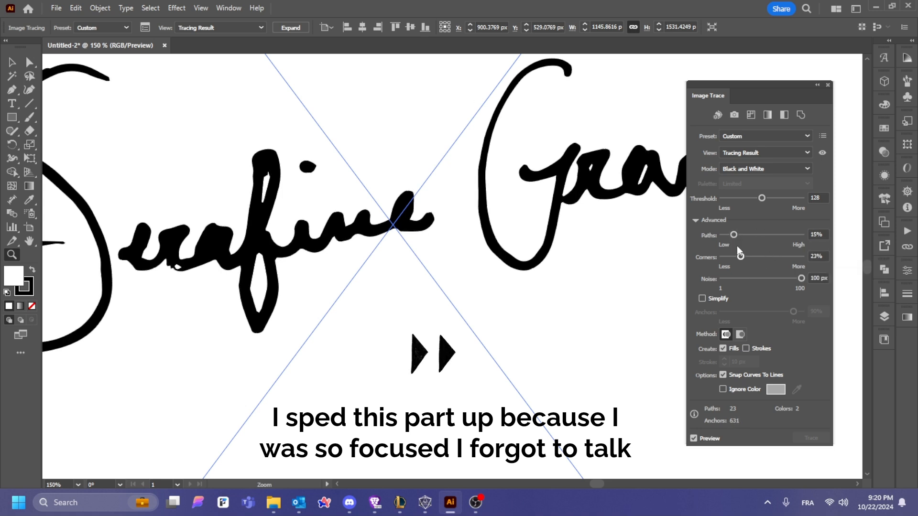
pyautogui.moveTo(761, 198); pyautogui.dragTo(755, 197)
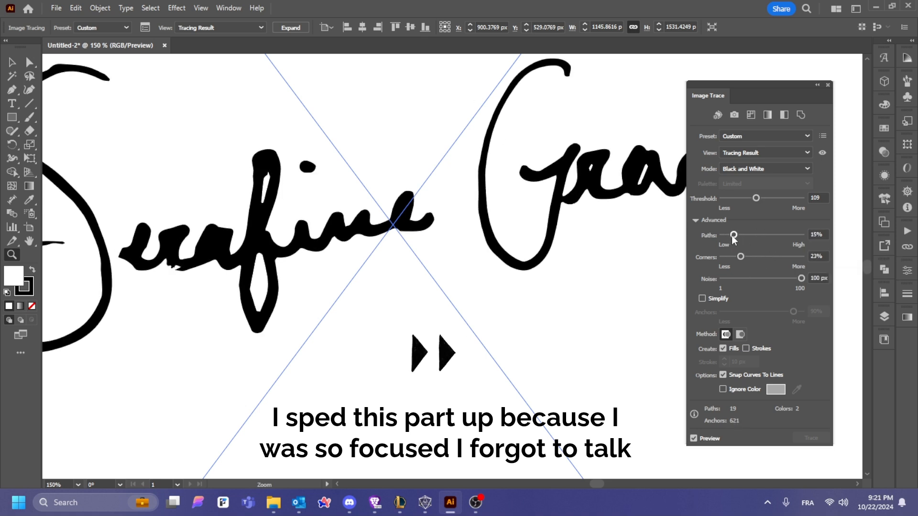
pyautogui.moveTo(801, 278); pyautogui.dragTo(741, 280)
# Step: Turn on Simplify, set Anchors to 91% and Threshold to 116, then collapse the panel
pyautogui.click(702, 298)
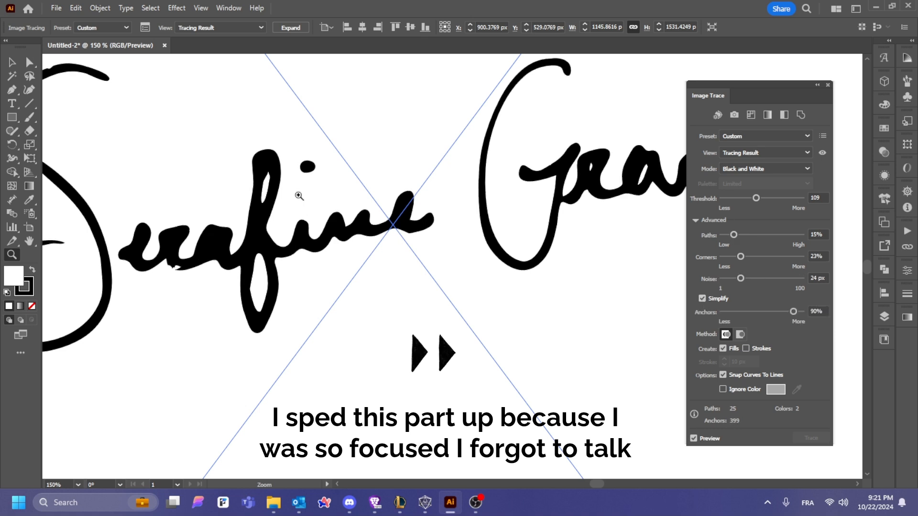
pyautogui.moveTo(43, 121); pyautogui.dragTo(174, 178)
pyautogui.moveTo(793, 312)
pyautogui.mouseDown()
pyautogui.moveTo(774, 312)
pyautogui.moveTo(795, 312)
pyautogui.mouseUp()
pyautogui.keyDown('alt'); pyautogui.click(516, 242); pyautogui.keyUp('alt')
pyautogui.keyDown('alt'); pyautogui.click(525, 241); pyautogui.keyUp('alt')
pyautogui.moveTo(756, 202); pyautogui.dragTo(758, 202)
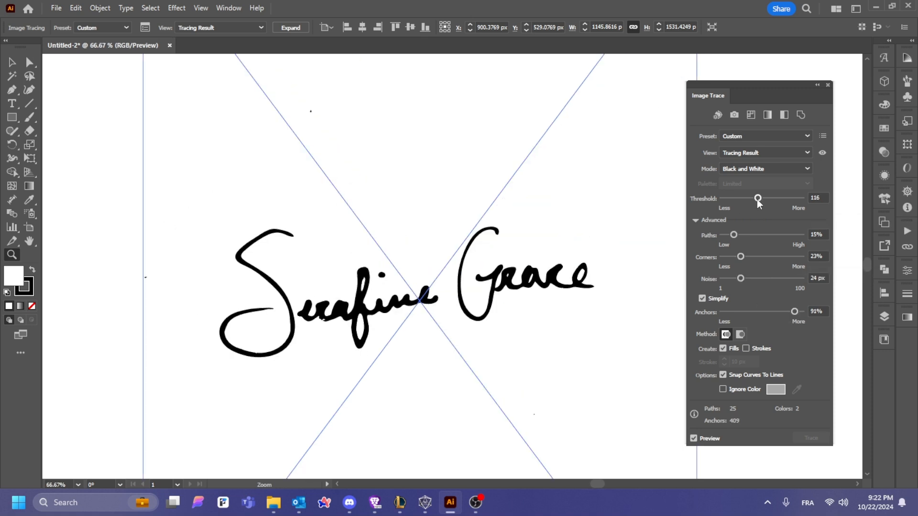
pyautogui.click(817, 85)
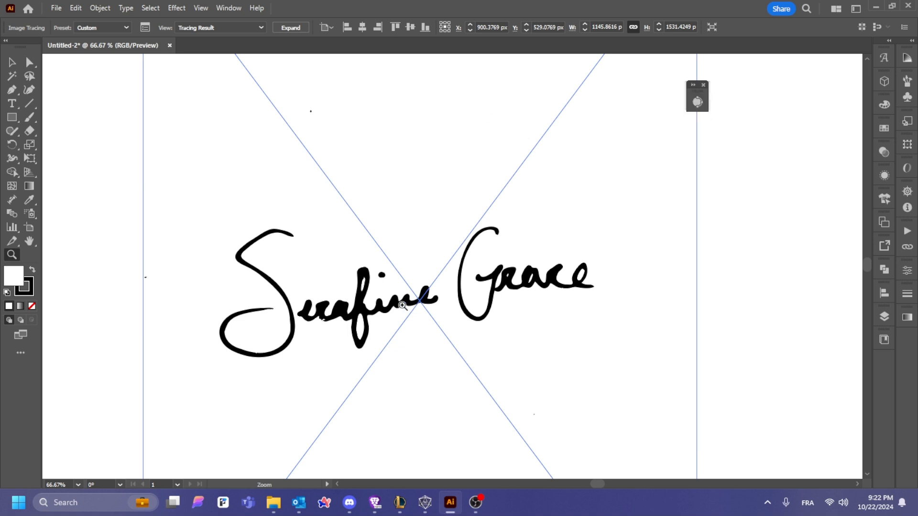
# Step: Zoom out and duplicate the traced signature to the right, at X 2900 px
pyautogui.click(12, 63)
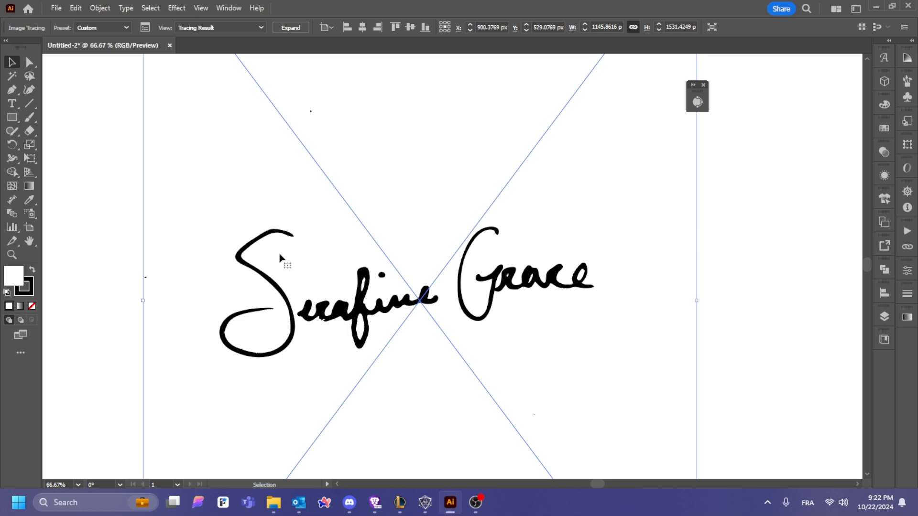
pyautogui.press('z')
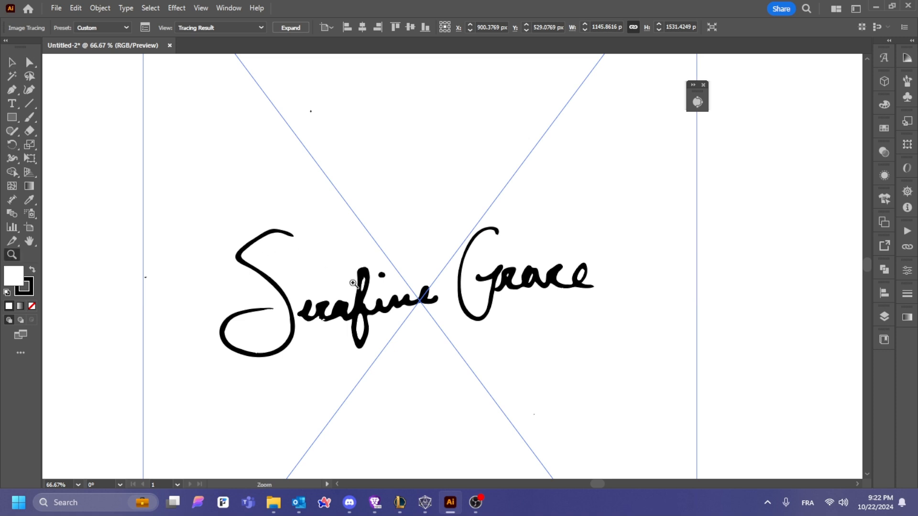
pyautogui.keyDown('alt'); pyautogui.click(423, 284); pyautogui.keyUp('alt')
pyautogui.keyDown('alt'); pyautogui.click(507, 292); pyautogui.keyUp('alt')
pyautogui.keyDown('alt'); pyautogui.click(536, 292); pyautogui.keyUp('alt')
pyautogui.click(12, 62)
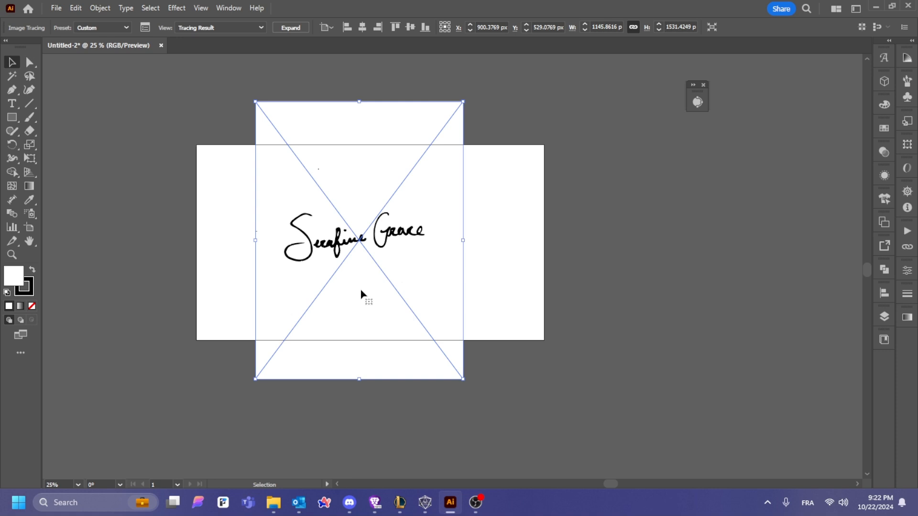
pyautogui.moveTo(353, 289); pyautogui.dragTo(713, 303)
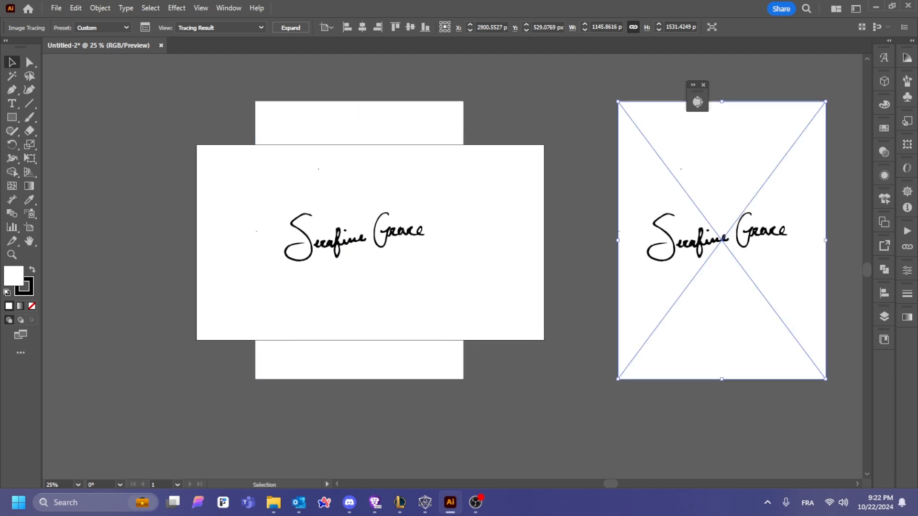
# Step: Add Layer 2 in the Layers panel, then hide and lock it
pyautogui.click(884, 316)
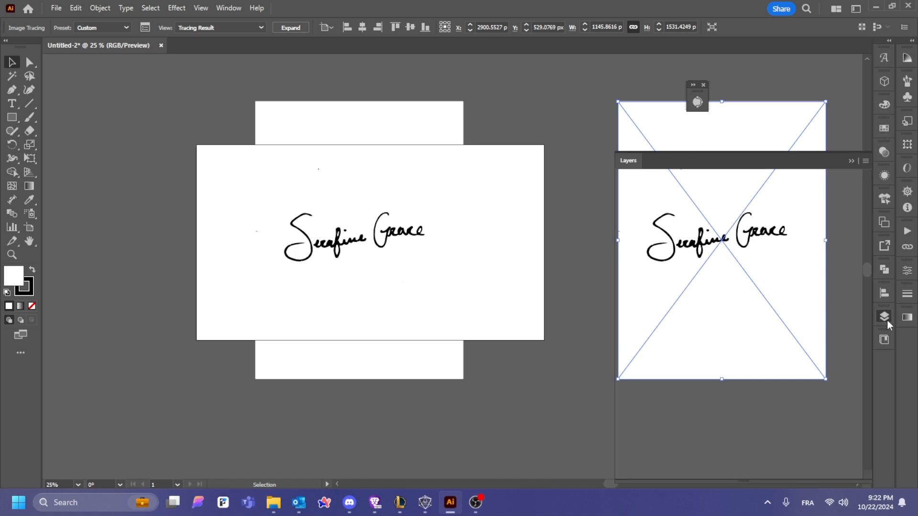
pyautogui.click(839, 473)
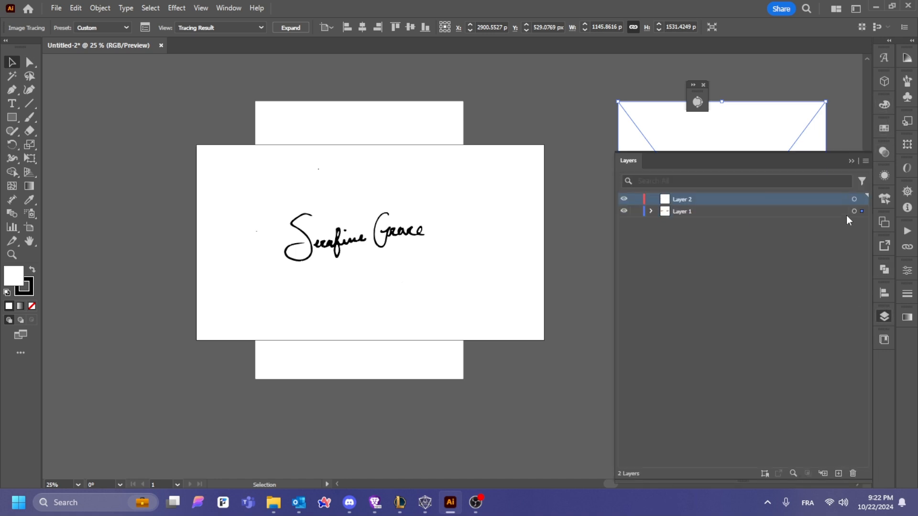
pyautogui.click(624, 199)
pyautogui.click(636, 199)
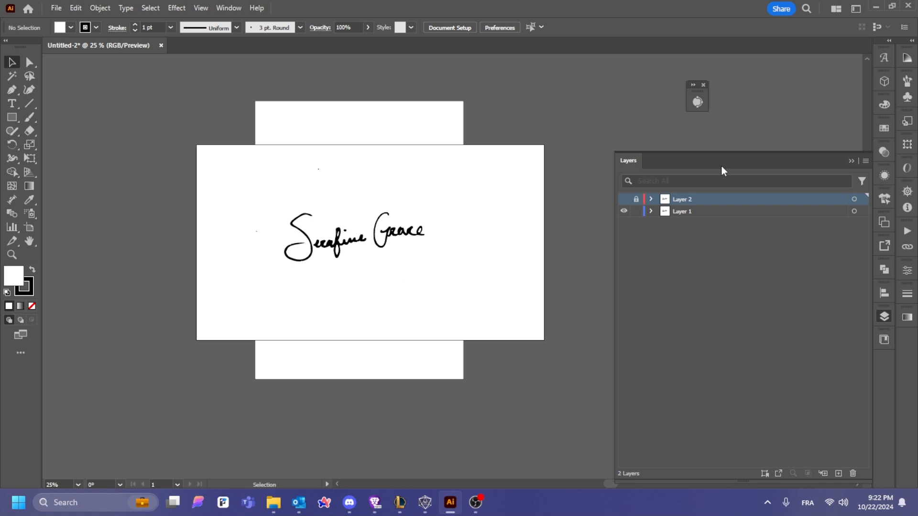
pyautogui.click(851, 162)
# Step: Zoom in on the signature and expand its trace into editable vector paths
pyautogui.press('z')
pyautogui.click(314, 246)
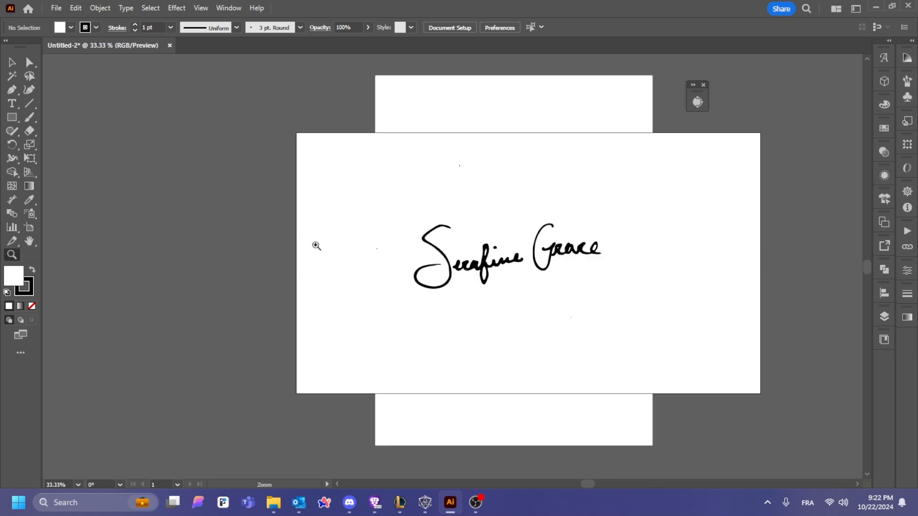
pyautogui.click(562, 280)
pyautogui.click(12, 62)
pyautogui.click(351, 73)
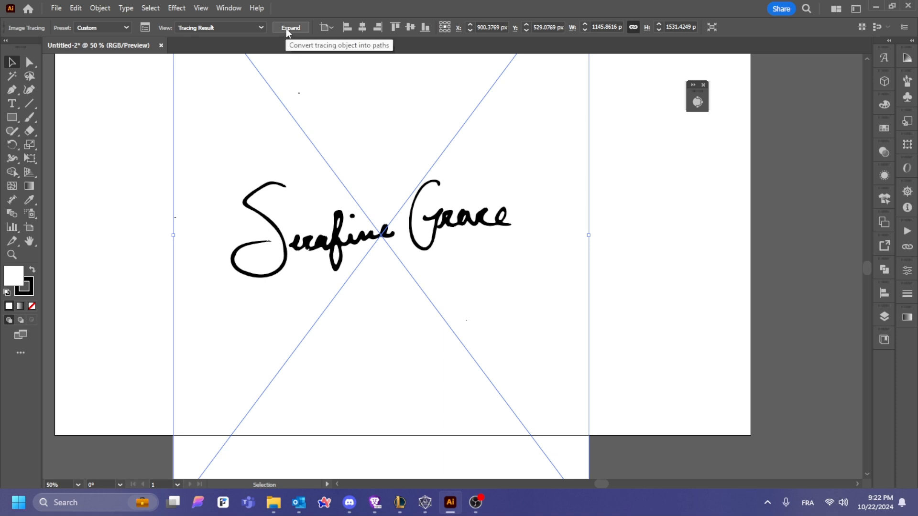
pyautogui.click(289, 28)
pyautogui.moveTo(531, 272); pyautogui.dragTo(625, 320)
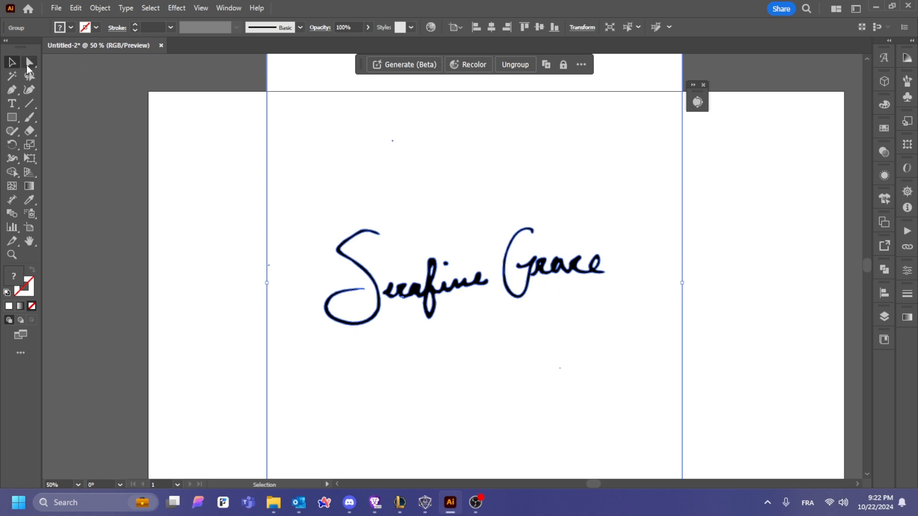
# Step: Select every expanded path and anchor with the Direct Selection tool
pyautogui.click(214, 196)
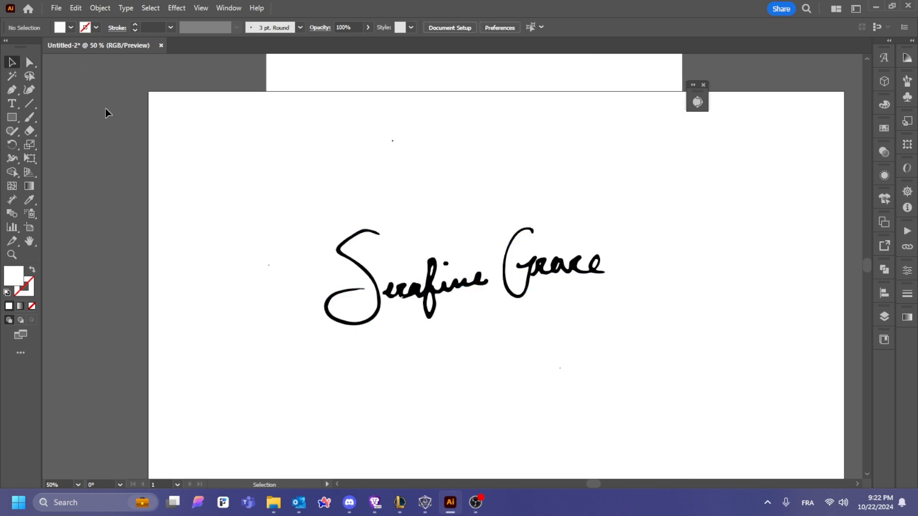
pyautogui.click(29, 66)
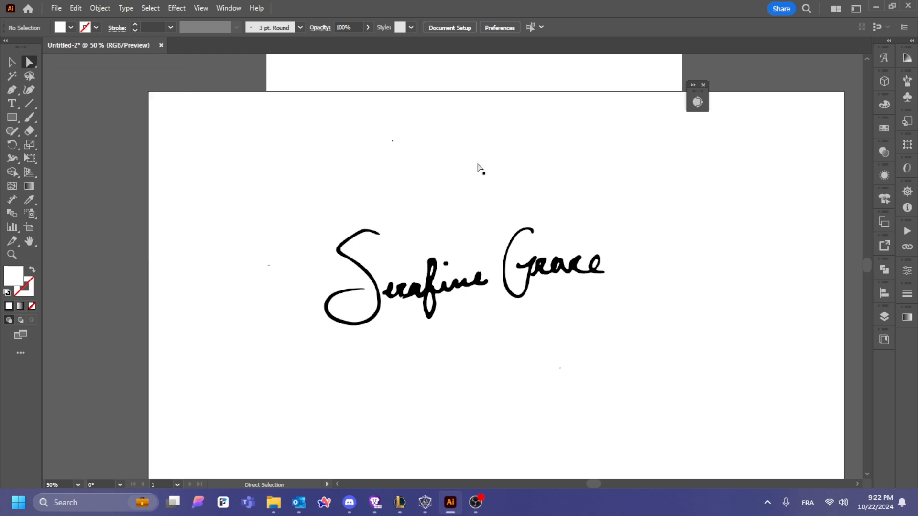
pyautogui.hotkey('ctrl', 'a')
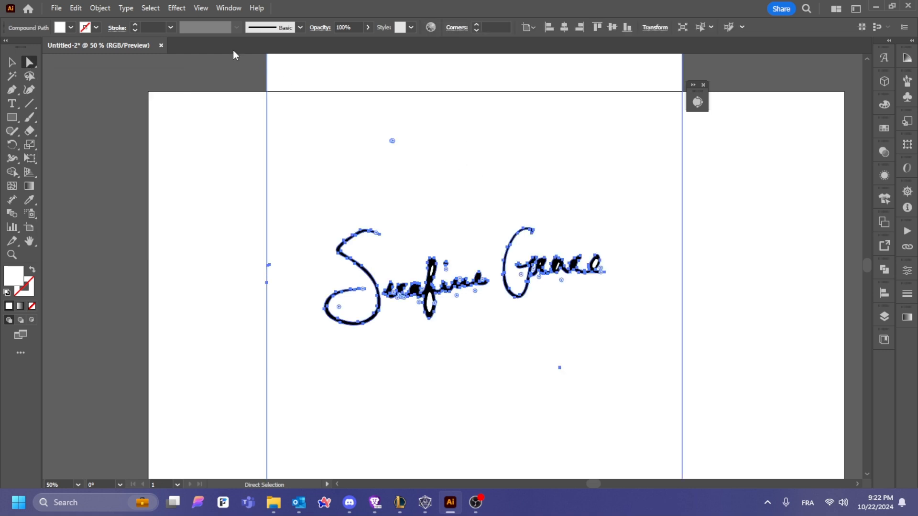
# Step: Select all white-filled trace shapes via Select > Same > Fill Color and remove them
pyautogui.click(149, 8)
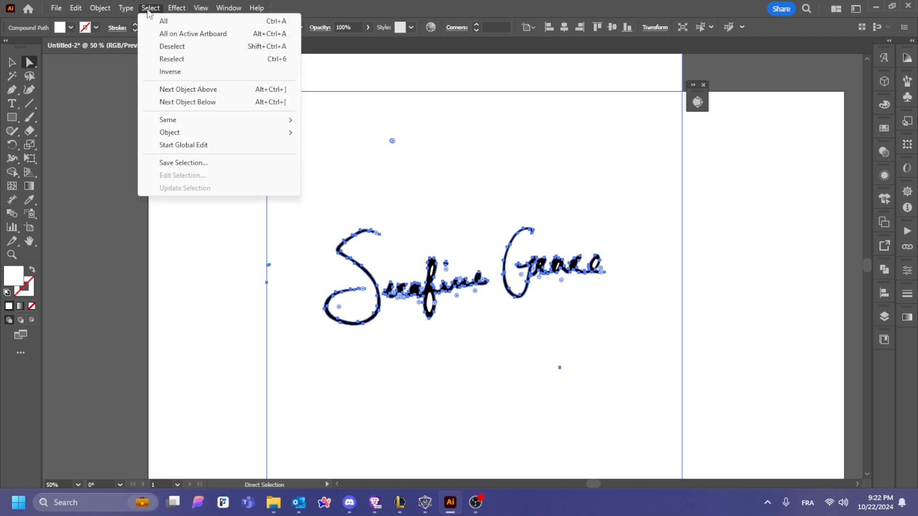
pyautogui.moveTo(195, 124)
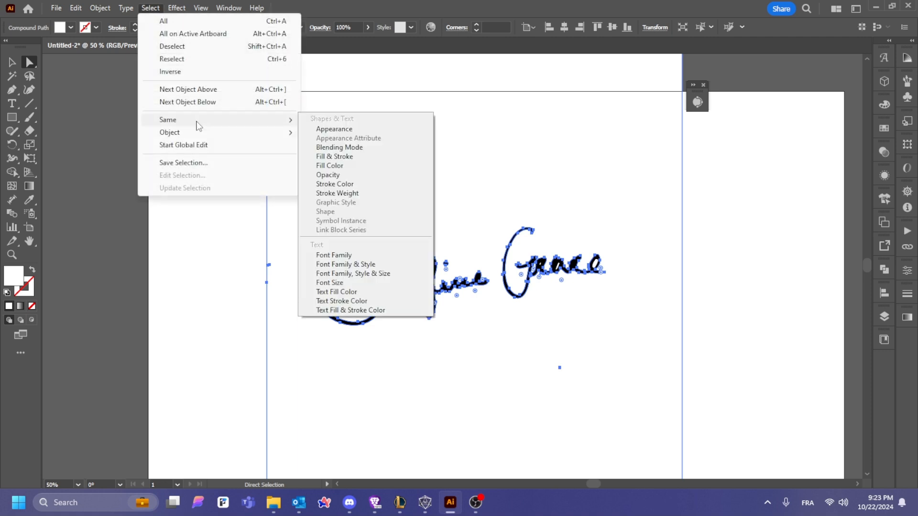
pyautogui.click(359, 166)
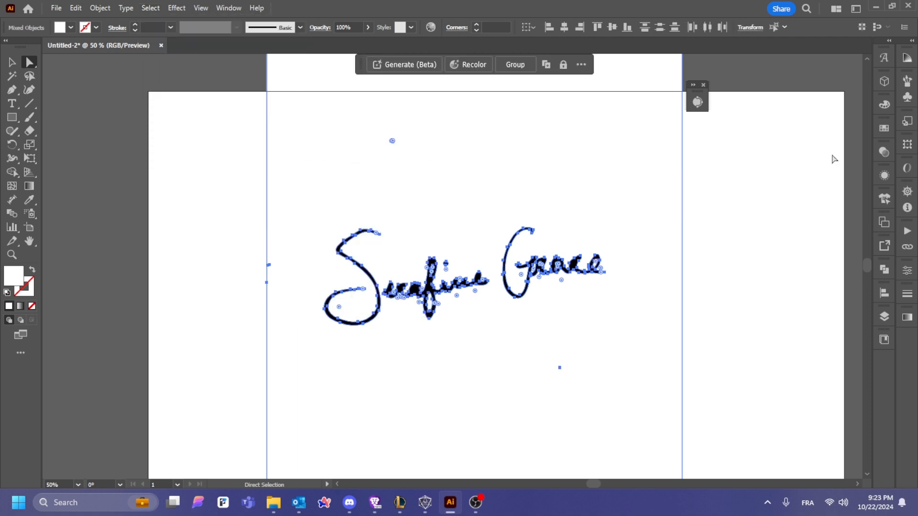
pyautogui.hotkey('ctrl', 'shift', 'a')
# Step: Delete the stray dot above, the dash left of, and the dot below the signature
pyautogui.moveTo(343, 117); pyautogui.dragTo(405, 160)
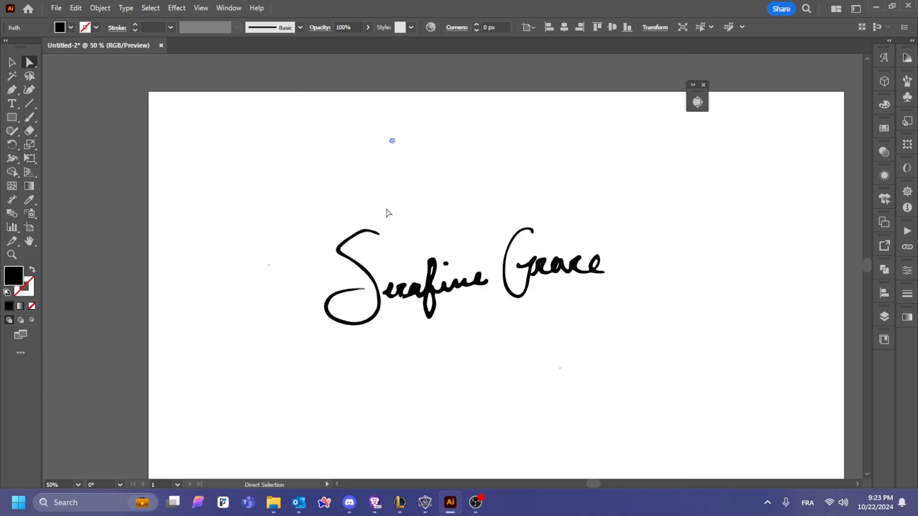
pyautogui.press('Delete')
pyautogui.moveTo(256, 244); pyautogui.dragTo(287, 294)
pyautogui.press('Delete')
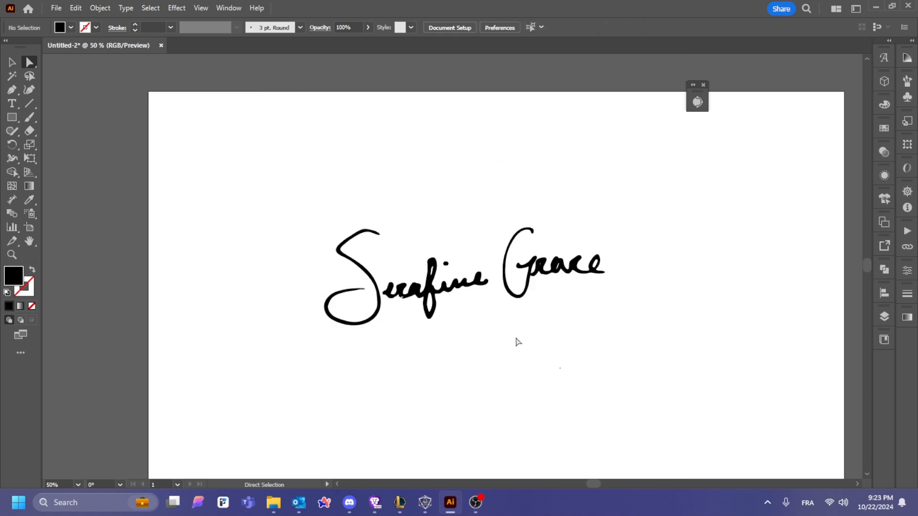
pyautogui.moveTo(518, 342); pyautogui.dragTo(638, 422)
pyautogui.press('Delete')
# Step: Zoom in closely on the 'era' letters and select the signature path to show its anchors
pyautogui.click(12, 62)
pyautogui.press('z')
pyautogui.moveTo(378, 276); pyautogui.dragTo(619, 384)
pyautogui.press('space')
pyautogui.moveTo(620, 384); pyautogui.dragTo(579, 270)
pyautogui.moveTo(446, 260); pyautogui.dragTo(599, 313)
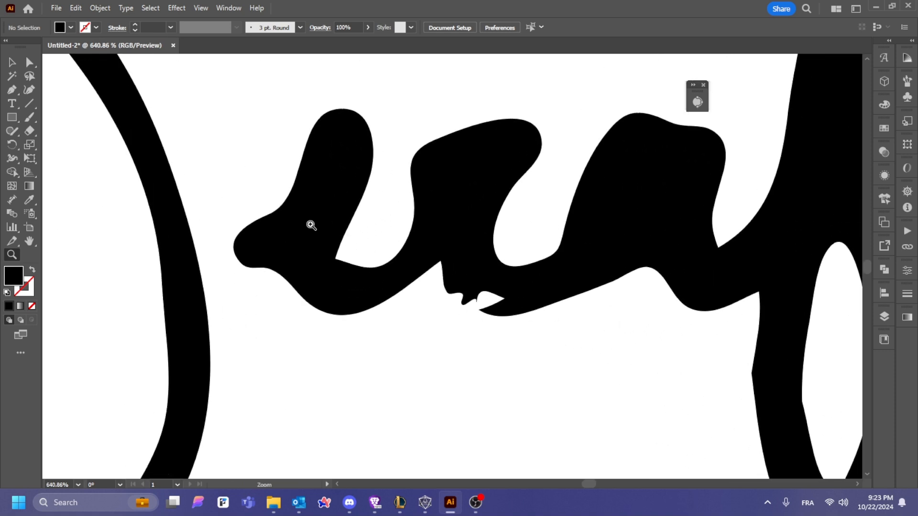
pyautogui.click(29, 63)
pyautogui.click(449, 215)
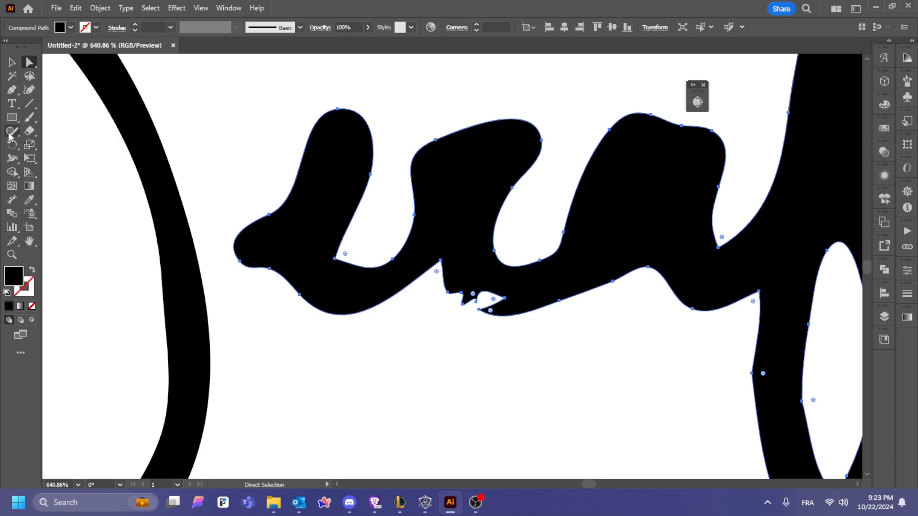
# Step: Smooth the jagged edge below the letters with the Smooth tool
pyautogui.click(32, 115)
pyautogui.click(14, 136)
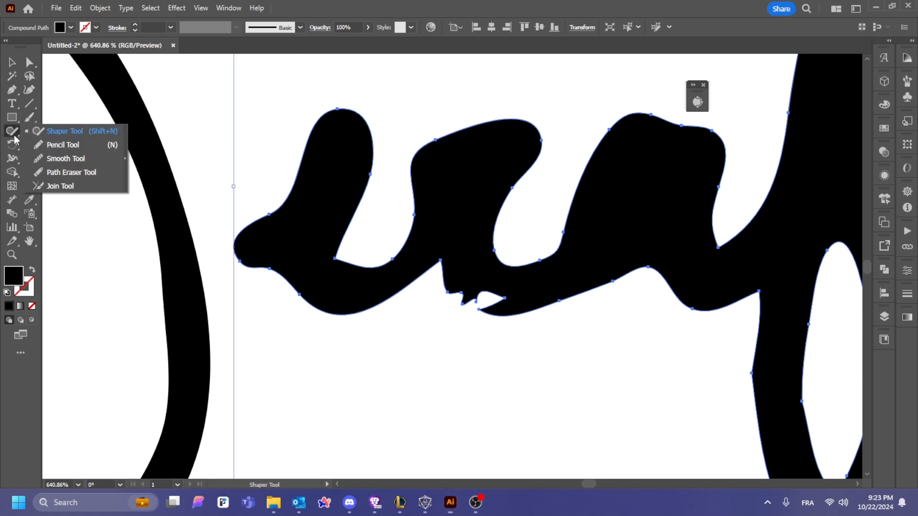
pyautogui.click(62, 144)
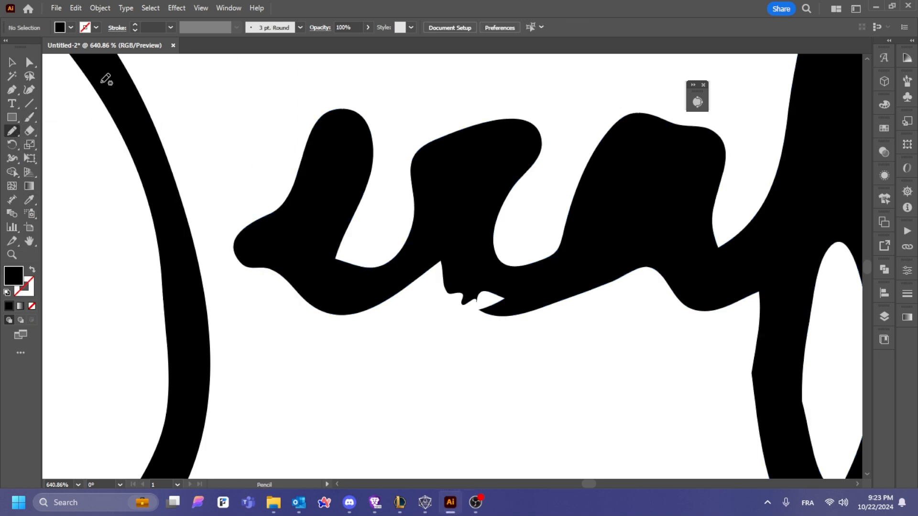
pyautogui.click(13, 67)
pyautogui.click(268, 219)
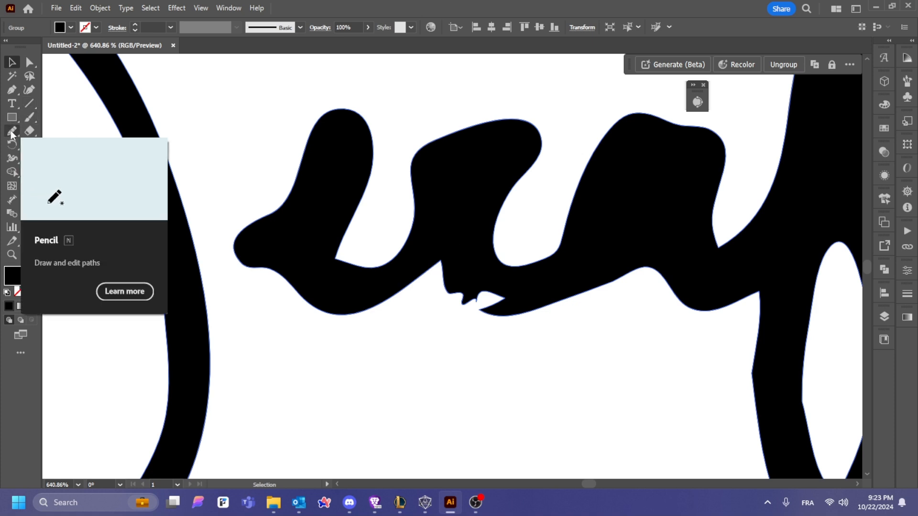
pyautogui.click(11, 134)
pyautogui.click(10, 134)
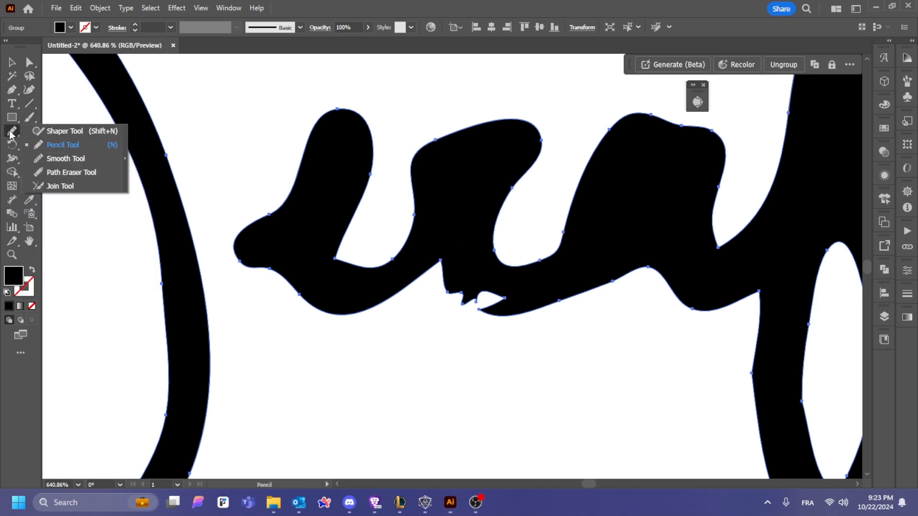
pyautogui.click(56, 159)
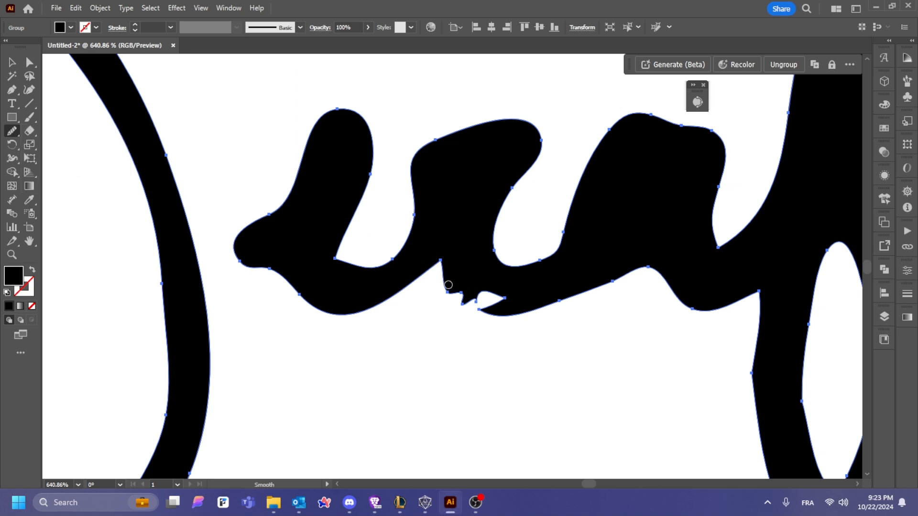
pyautogui.moveTo(448, 285)
pyautogui.mouseDown()
pyautogui.moveTo(505, 316)
pyautogui.moveTo(513, 298)
pyautogui.moveTo(447, 286)
pyautogui.mouseUp()
# Step: Draw a Pencil patch over the notch and unite it with the signature using Pathfinder
pyautogui.click(11, 130)
pyautogui.click(62, 143)
pyautogui.moveTo(448, 292)
pyautogui.mouseDown()
pyautogui.moveTo(489, 312)
pyautogui.moveTo(510, 306)
pyautogui.moveTo(512, 291)
pyautogui.moveTo(449, 289)
pyautogui.mouseUp()
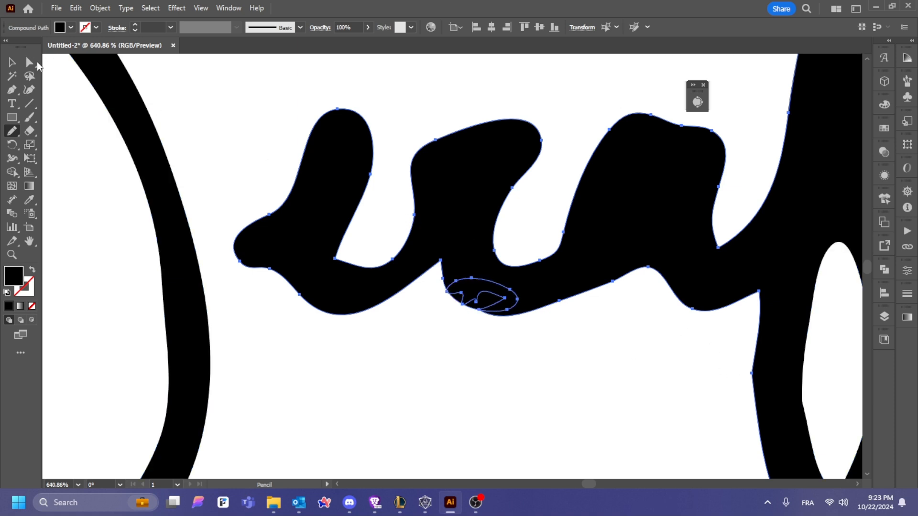
pyautogui.click(12, 63)
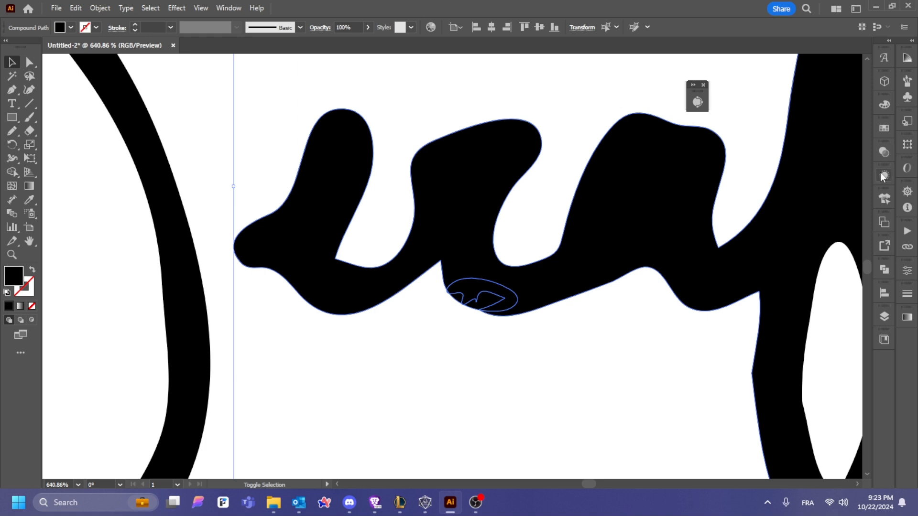
pyautogui.click(884, 270)
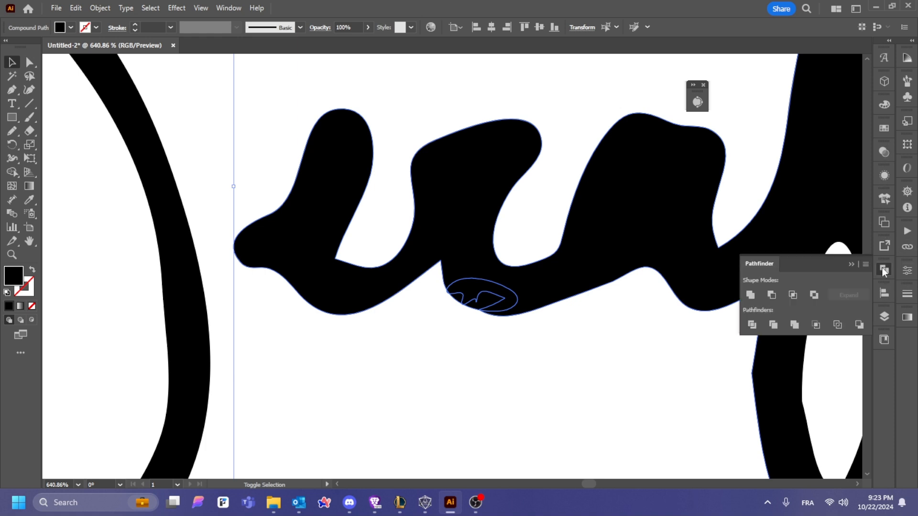
pyautogui.click(750, 296)
pyautogui.click(554, 386)
# Step: Zoom out and pan until the whole signature is back in view
pyautogui.press('z')
pyautogui.keyDown('alt'); pyautogui.click(550, 280); pyautogui.keyUp('alt')
pyautogui.keyDown('alt'); pyautogui.click(549, 280); pyautogui.keyUp('alt')
pyautogui.keyDown('alt'); pyautogui.click(549, 280); pyautogui.keyUp('alt')
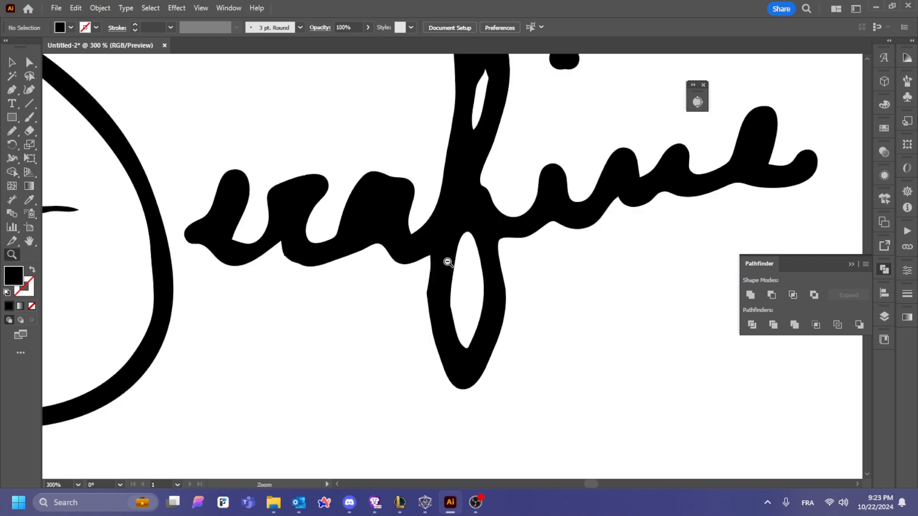
pyautogui.keyDown('alt'); pyautogui.click(447, 263); pyautogui.keyUp('alt')
pyautogui.keyDown('alt'); pyautogui.click(384, 300); pyautogui.keyUp('alt')
pyautogui.keyDown('alt'); pyautogui.click(519, 240); pyautogui.keyUp('alt')
pyautogui.moveTo(606, 221); pyautogui.dragTo(525, 248)
pyautogui.click(13, 63)
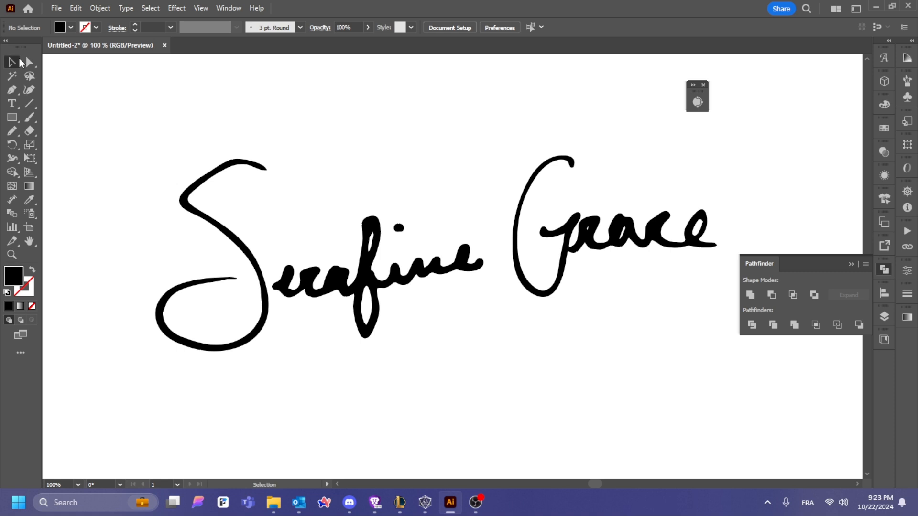
# Step: Rotate the whole signature level and move it toward the artboard centre
pyautogui.moveTo(110, 133); pyautogui.dragTo(778, 334)
pyautogui.press('z')
pyautogui.keyDown('alt'); pyautogui.click(428, 231); pyautogui.keyUp('alt')
pyautogui.keyDown('alt'); pyautogui.click(429, 230); pyautogui.keyUp('alt')
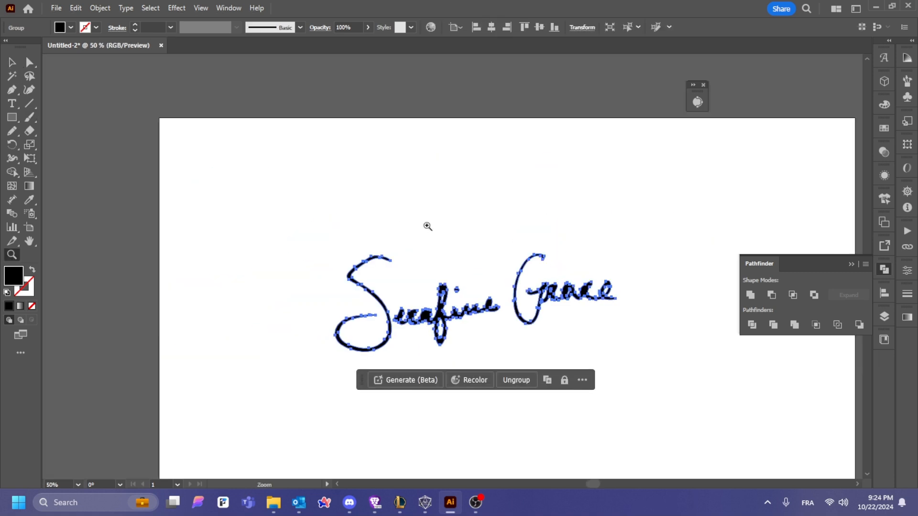
pyautogui.press('v')
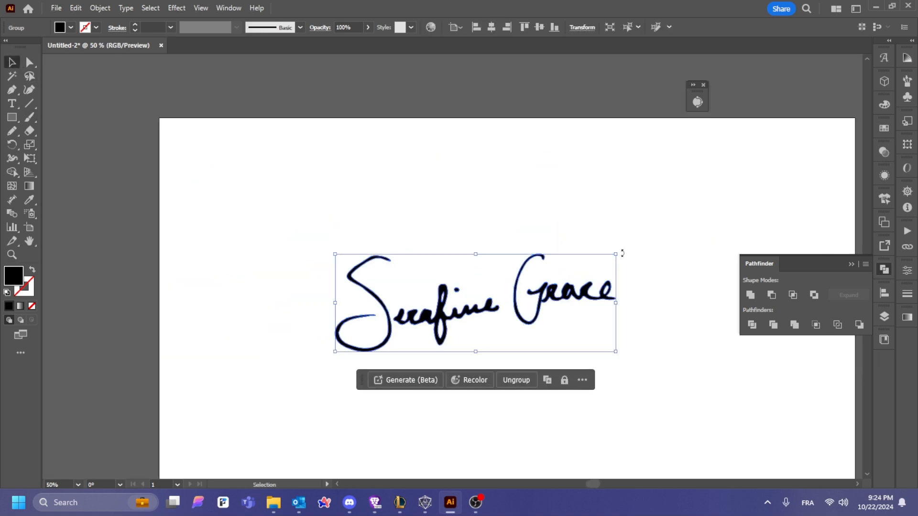
pyautogui.moveTo(623, 253); pyautogui.dragTo(630, 266)
pyautogui.moveTo(583, 297)
pyautogui.mouseDown()
pyautogui.moveTo(627, 267)
pyautogui.moveTo(618, 274)
pyautogui.mouseUp()
pyautogui.click(526, 218)
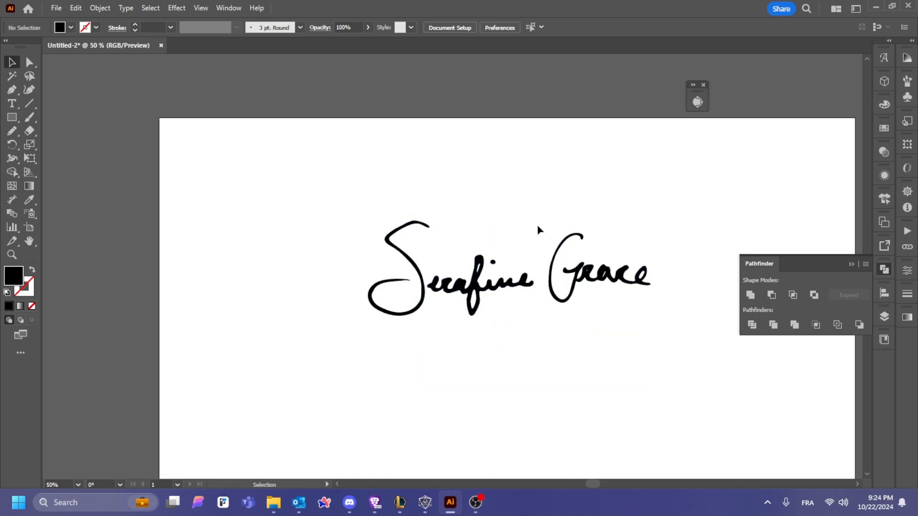
pyautogui.doubleClick(575, 265)
pyautogui.click(593, 287)
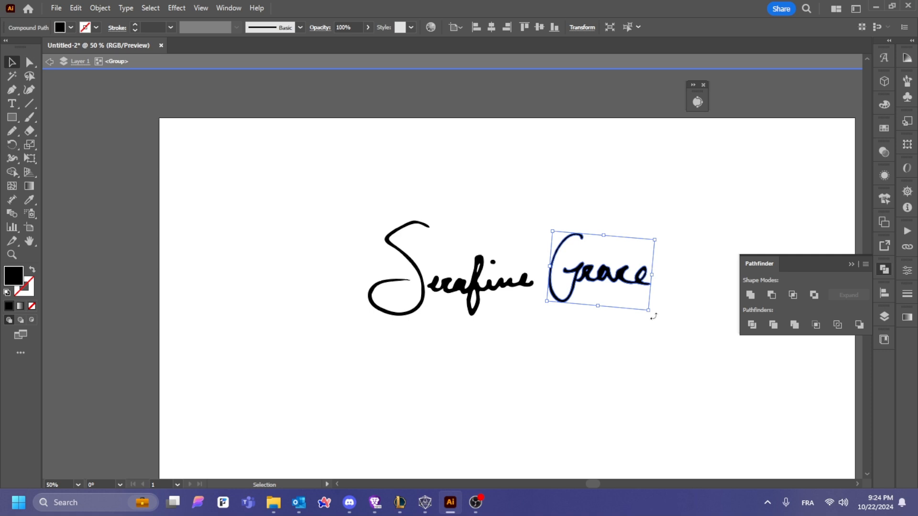
pyautogui.moveTo(653, 317); pyautogui.dragTo(661, 313)
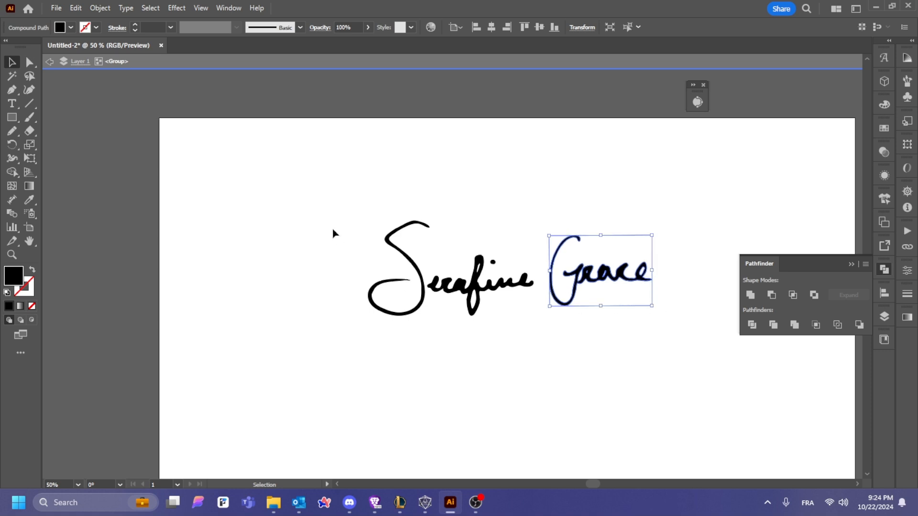
pyautogui.moveTo(313, 211); pyautogui.dragTo(535, 332)
pyautogui.moveTo(504, 280); pyautogui.dragTo(508, 285)
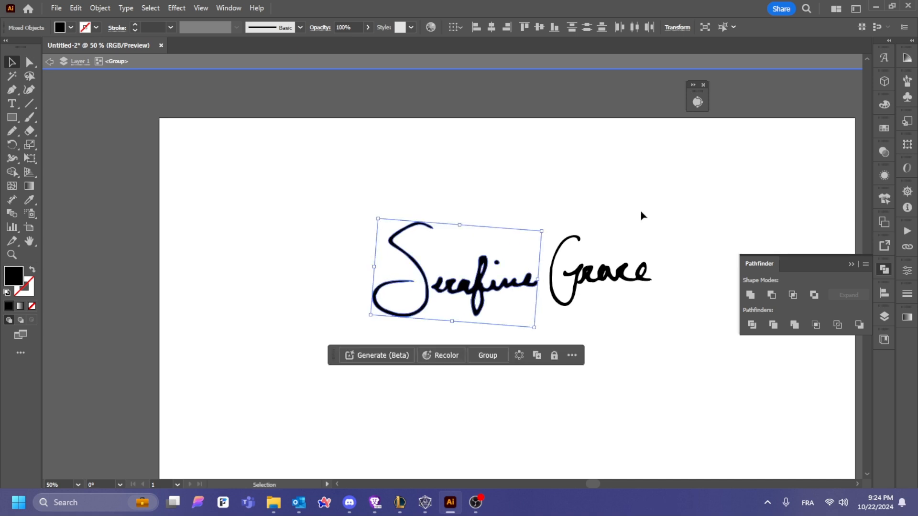
# Step: Select the whole signature and ungroup its parts
pyautogui.click(686, 202)
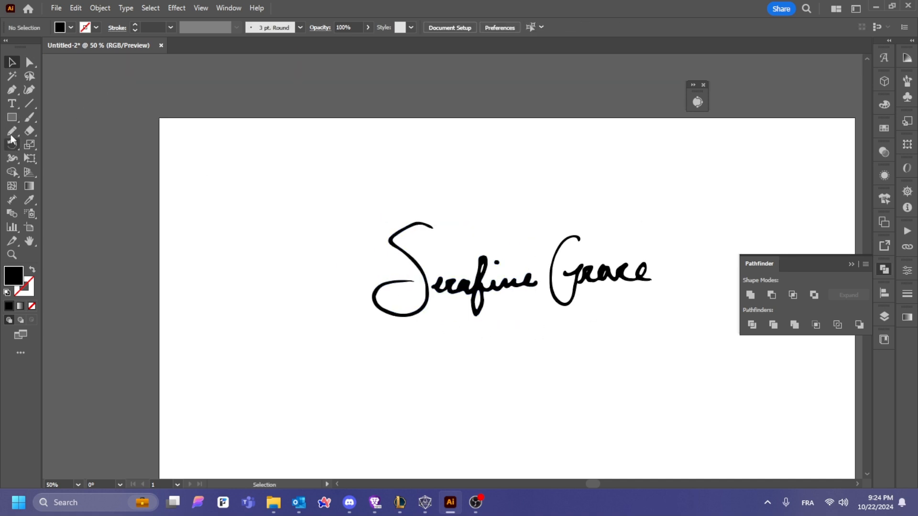
pyautogui.moveTo(367, 188); pyautogui.dragTo(708, 332)
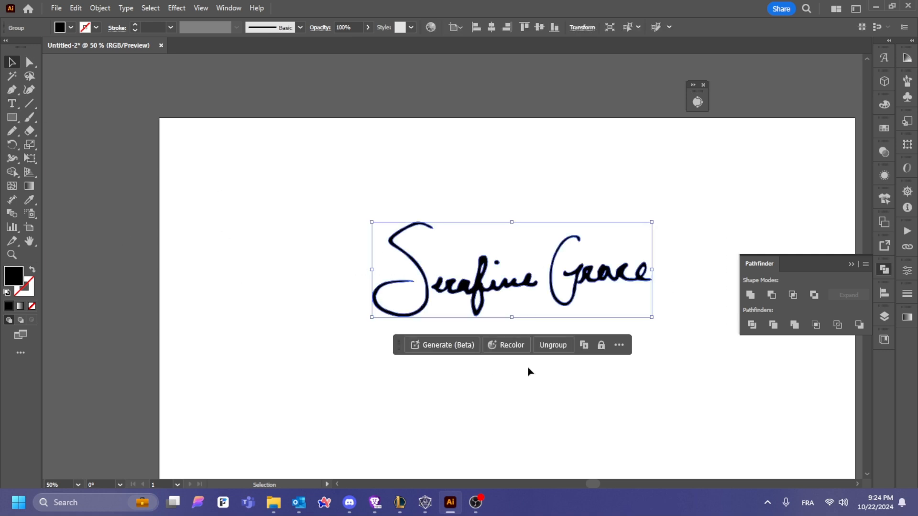
pyautogui.hotkey('ctrl', 'shift', 'g')
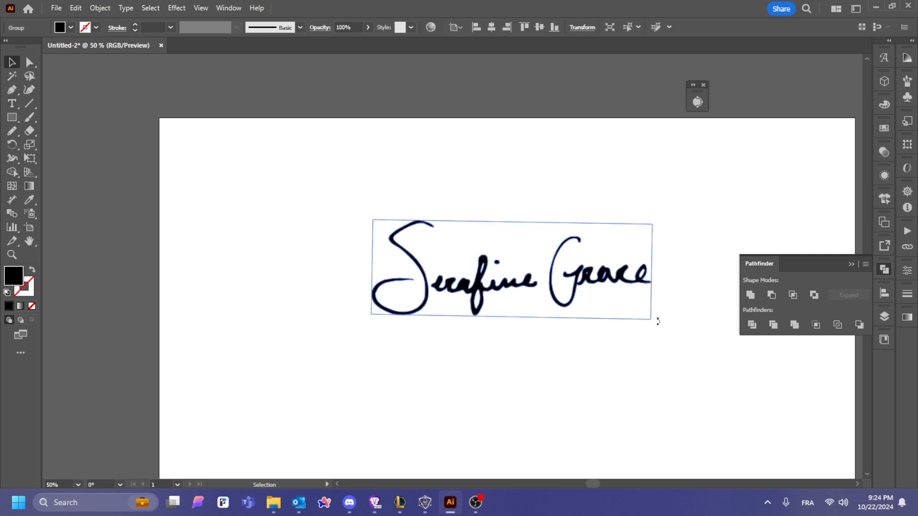
# Step: Add a text box below the signature containing 'WEDDING PHOTOGRAPHER'
pyautogui.press('t')
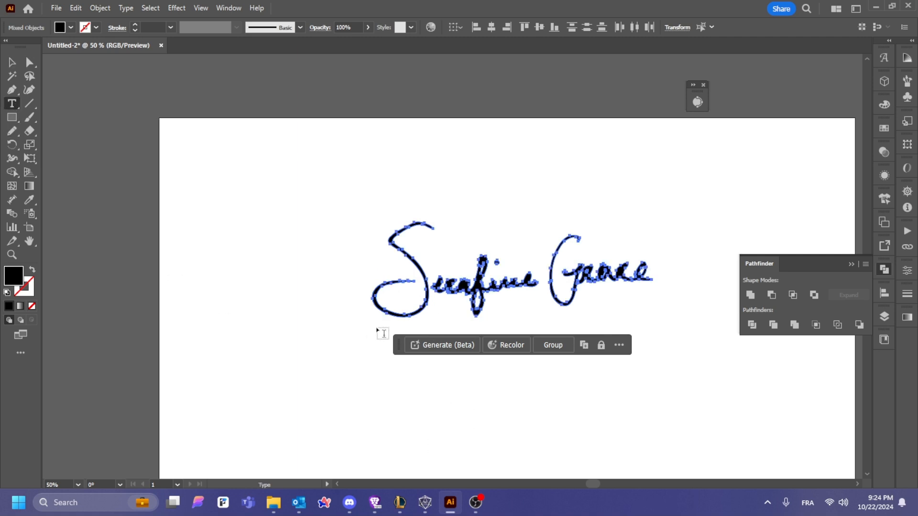
pyautogui.moveTo(376, 328); pyautogui.dragTo(658, 357)
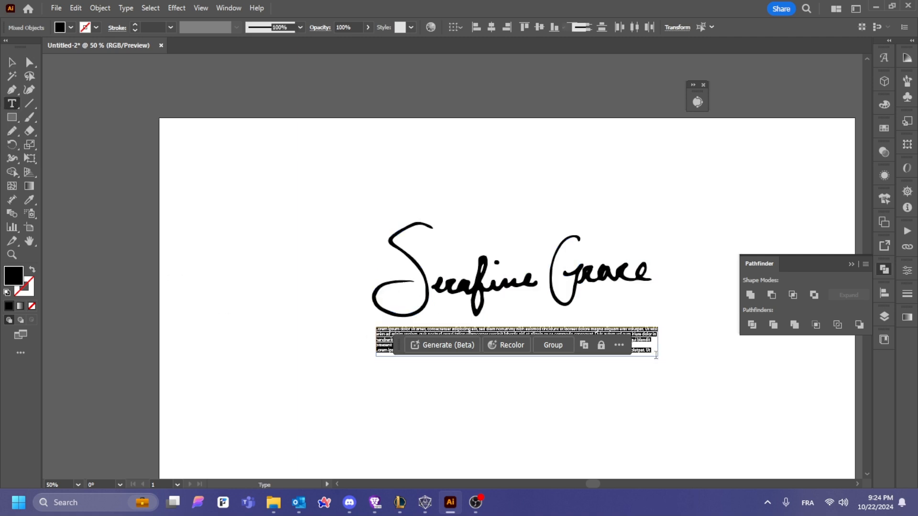
pyautogui.press('BackSpace')
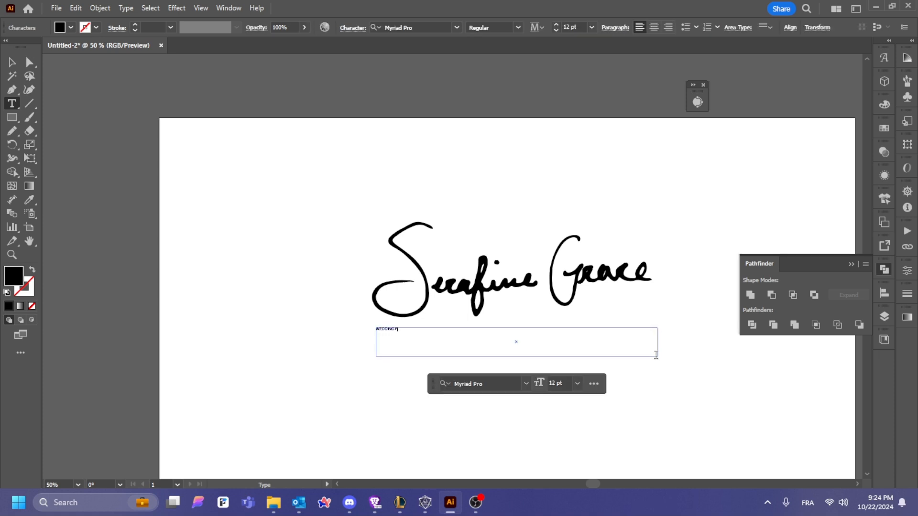
pyautogui.write('WEDDING PHOTOGRAPHER')
# Step: Set the tagline in Montserrat Regular at 44 pt
pyautogui.hotkey('ctrl', 'a')
pyautogui.click(592, 28)
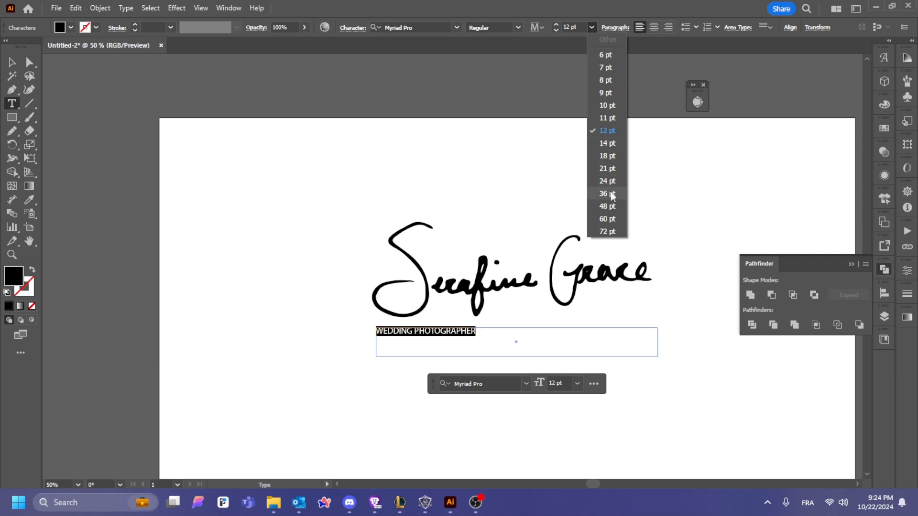
pyautogui.click(605, 222)
pyautogui.click(432, 24)
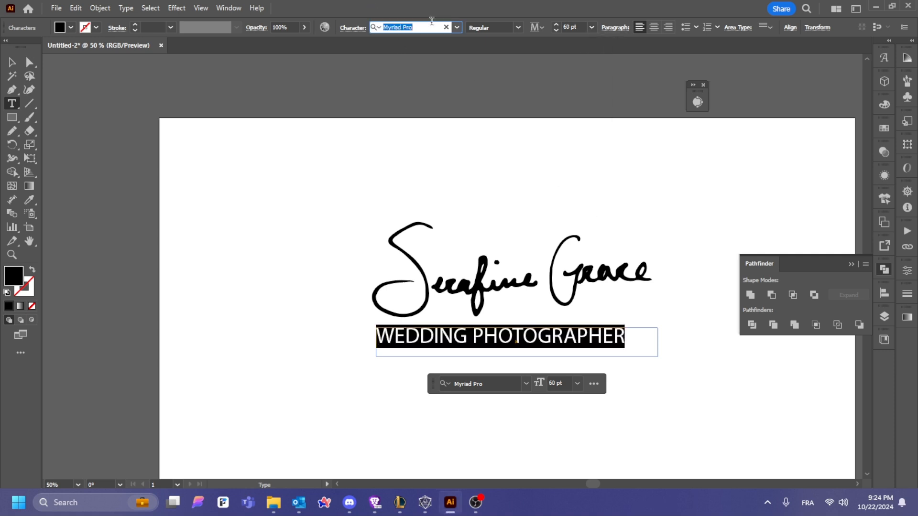
pyautogui.write('mont')
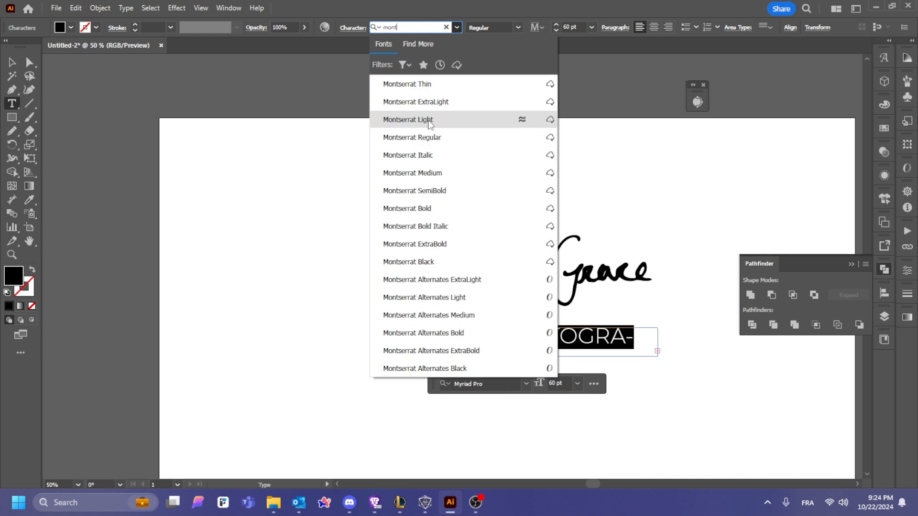
pyautogui.click(421, 137)
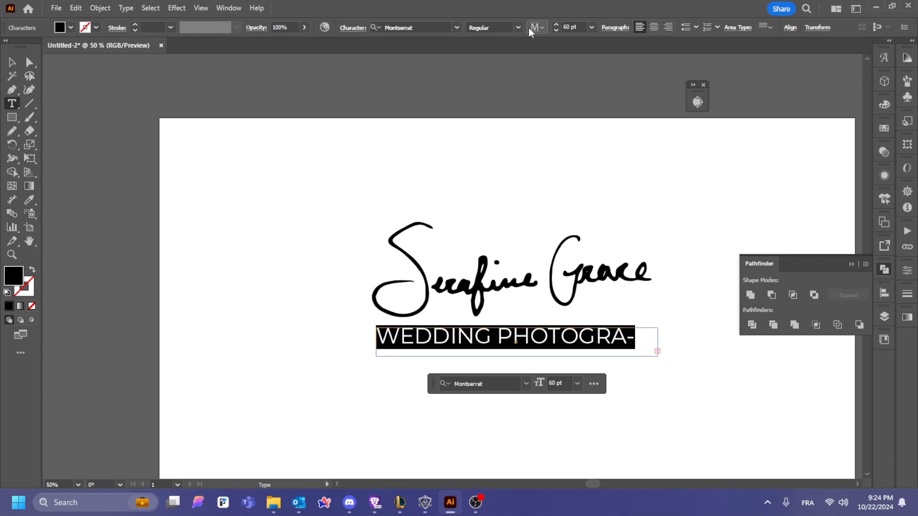
pyautogui.click(556, 31)
pyautogui.click(556, 30)
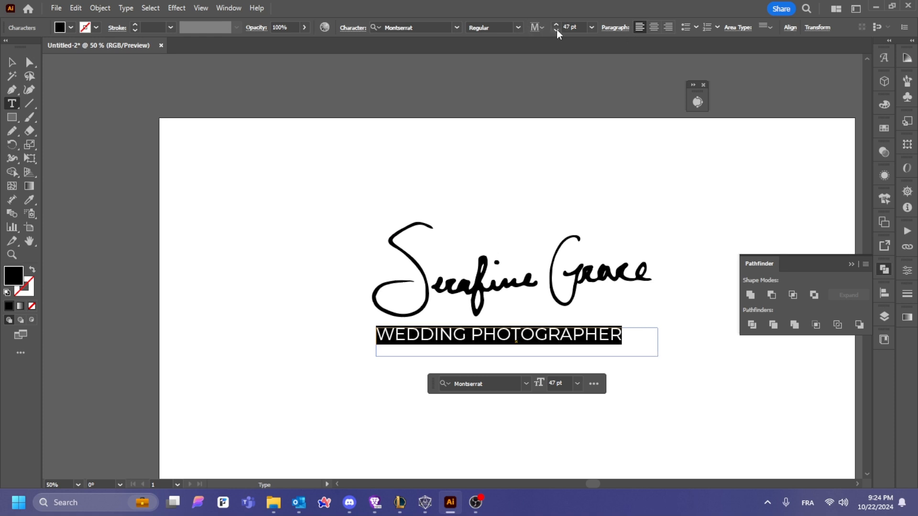
pyautogui.click(555, 30)
pyautogui.click(556, 30)
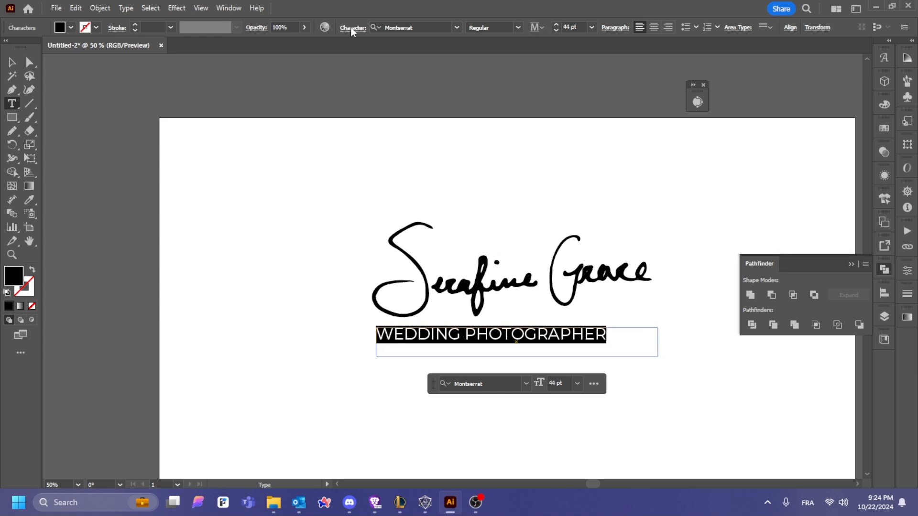
# Step: Set the tagline tracking to 200 and widen its frame to fit one line
pyautogui.click(351, 27)
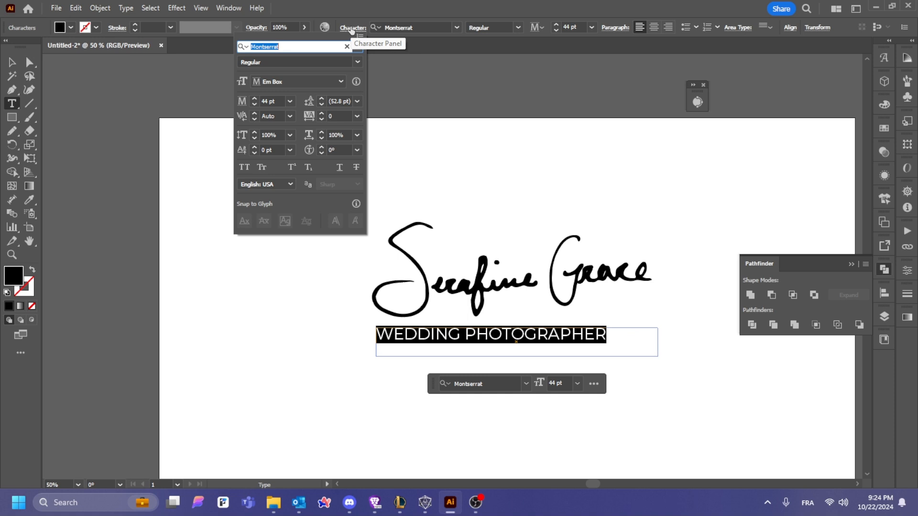
pyautogui.click(321, 113)
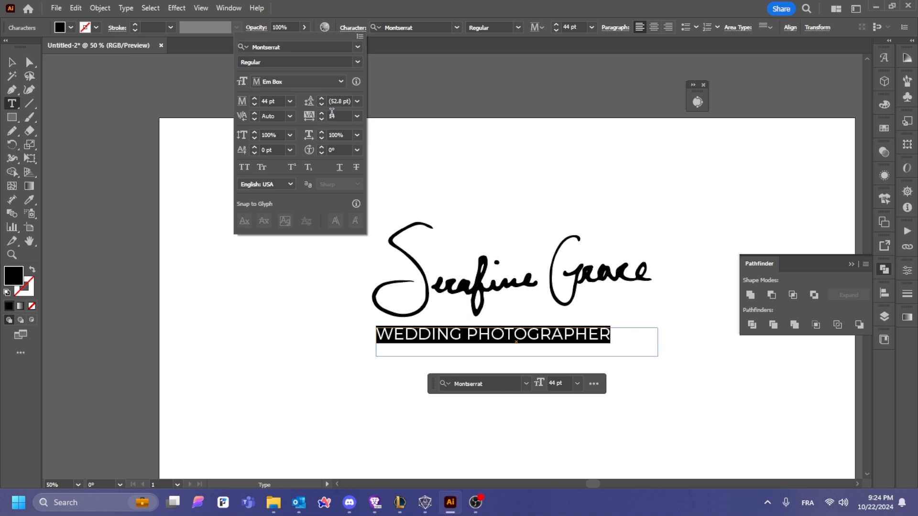
pyautogui.click(357, 117)
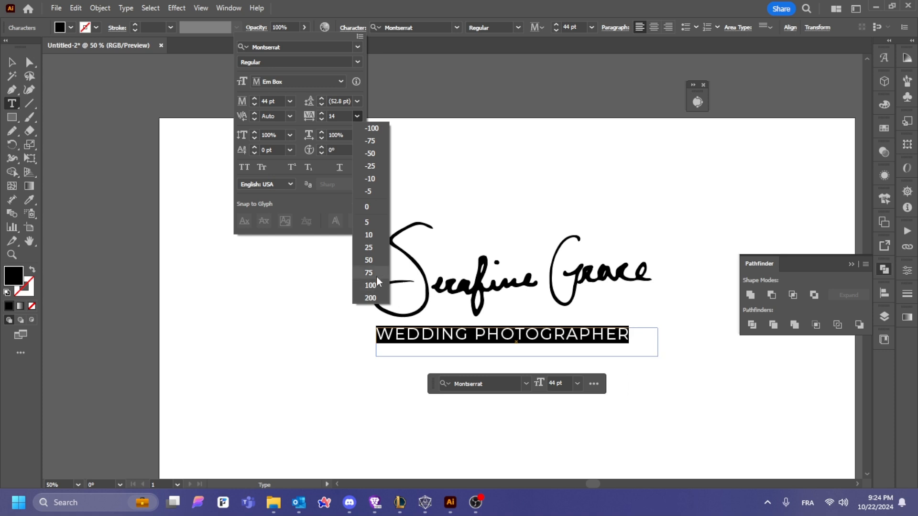
pyautogui.click(374, 293)
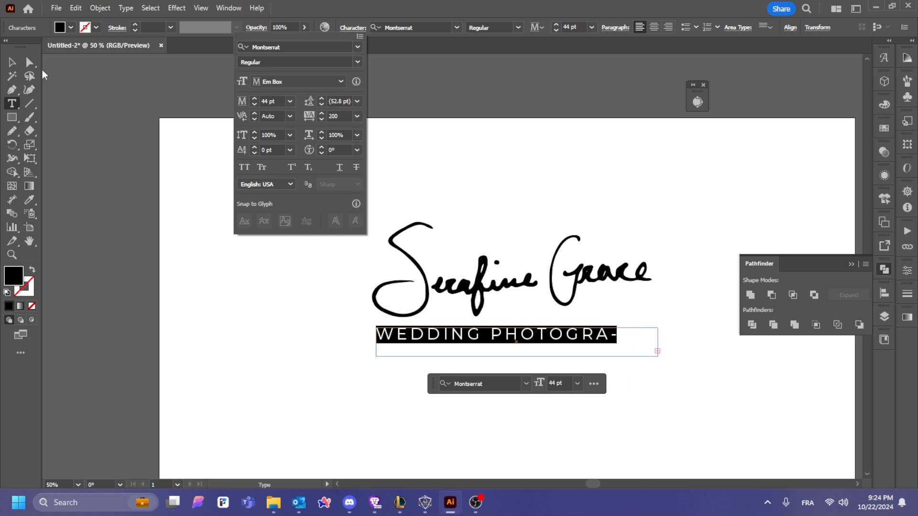
pyautogui.click(13, 62)
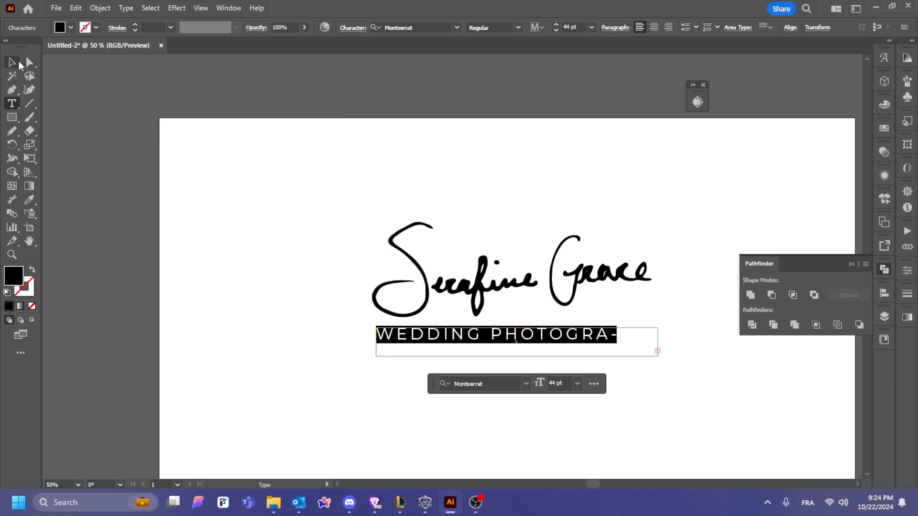
pyautogui.click(19, 65)
pyautogui.moveTo(656, 346); pyautogui.dragTo(669, 345)
# Step: Convert the tagline to point text and scale it down to about 28.68 pt
pyautogui.click(643, 284)
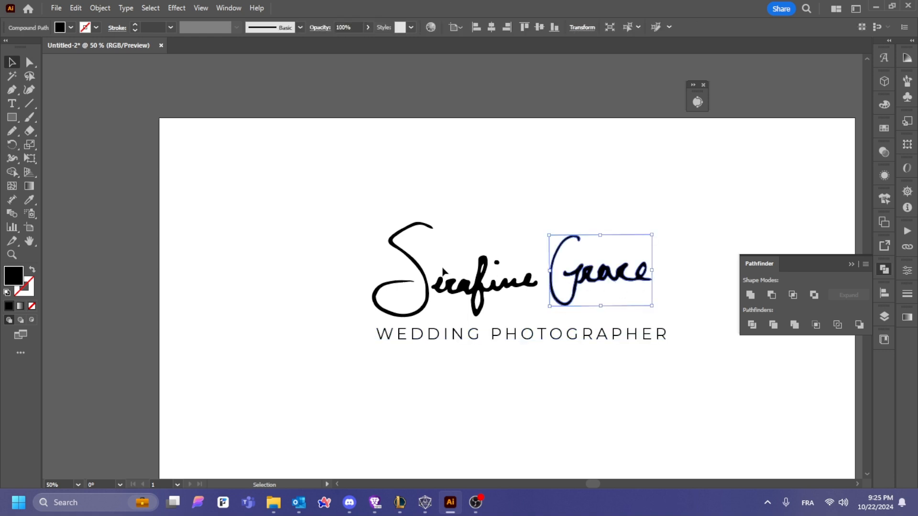
pyautogui.keyDown('shift'); pyautogui.click(437, 294); pyautogui.keyUp('shift')
pyautogui.moveTo(353, 201)
pyautogui.mouseDown()
pyautogui.moveTo(659, 311)
pyautogui.moveTo(655, 327)
pyautogui.mouseUp()
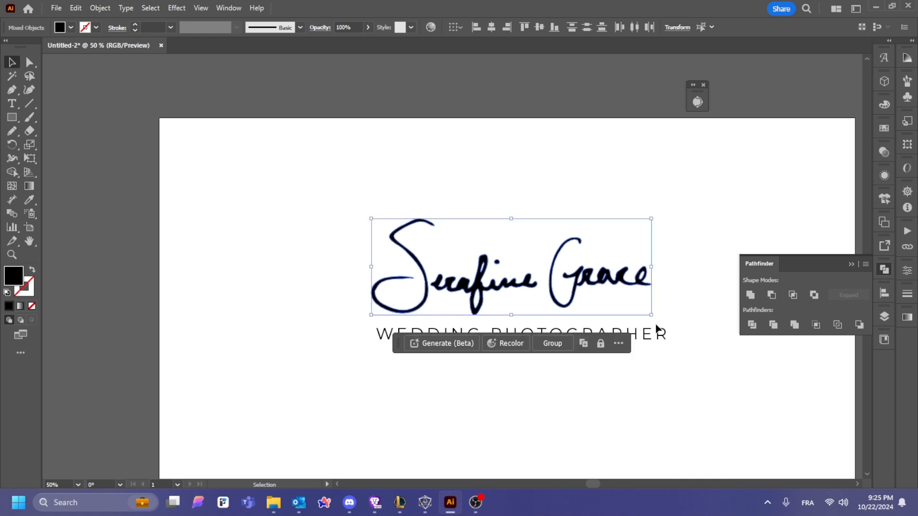
pyautogui.click(655, 340)
pyautogui.hotkey('alt', 'shift')
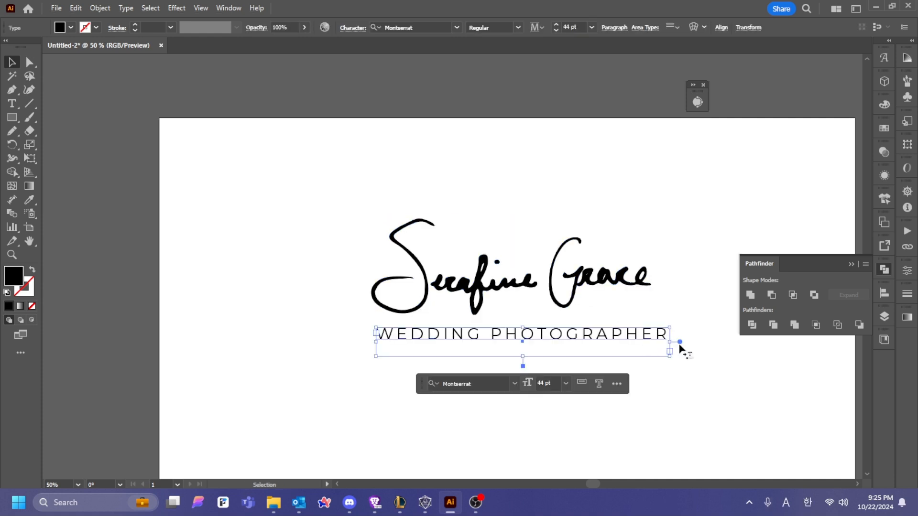
pyautogui.doubleClick(680, 343)
pyautogui.moveTo(668, 329)
pyautogui.mouseDown()
pyautogui.moveTo(616, 319)
pyautogui.moveTo(594, 332)
pyautogui.mouseUp()
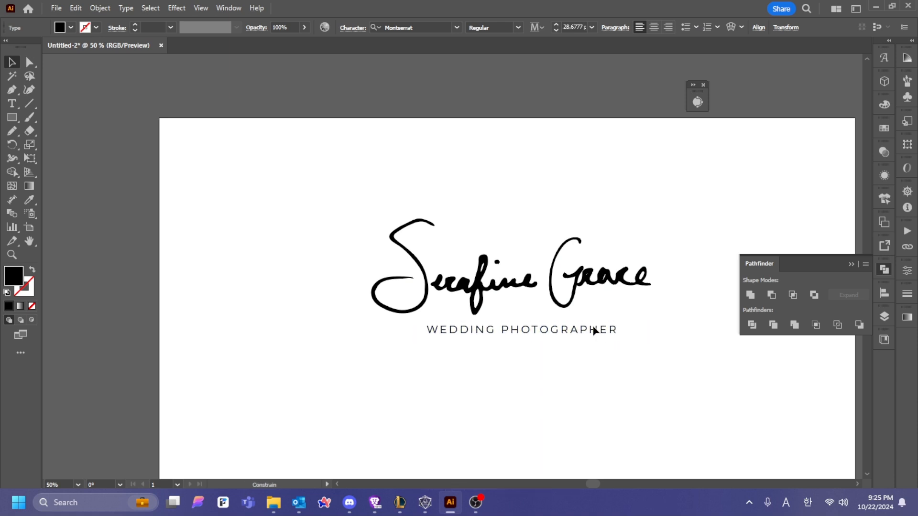
# Step: Select the signature and tagline together to check placement, then deselect
pyautogui.click(335, 188)
pyautogui.moveTo(334, 189); pyautogui.dragTo(671, 333)
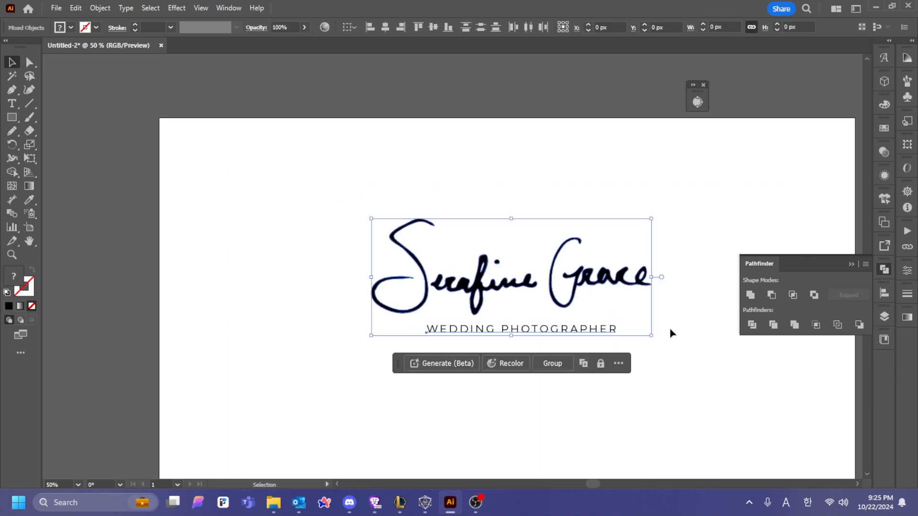
pyautogui.click(693, 189)
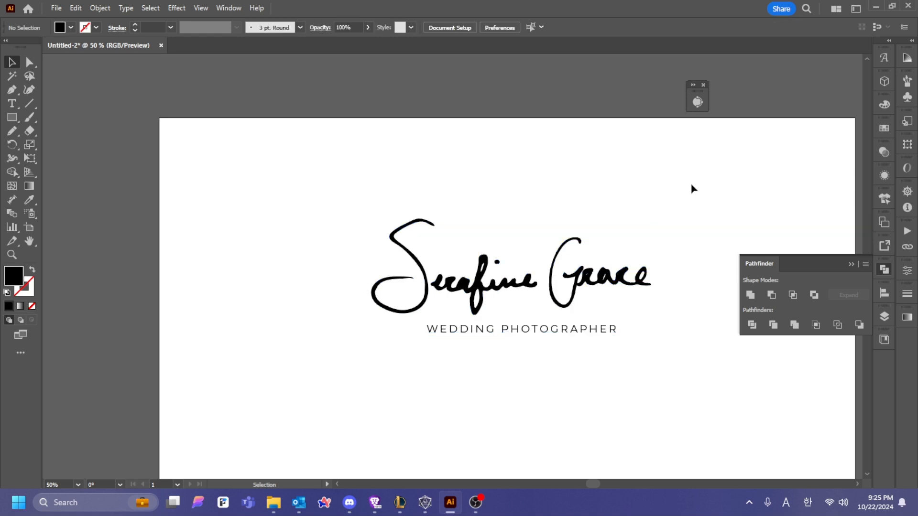
# Step: Close Pathfinder and scale the signature and tagline up together, tagline to about 46.16 pt
pyautogui.click(850, 262)
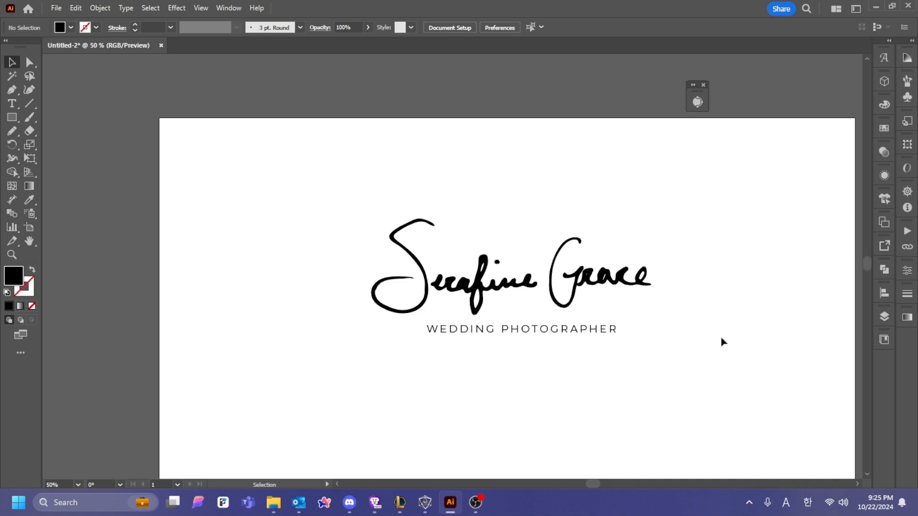
pyautogui.moveTo(722, 342); pyautogui.dragTo(662, 305)
pyautogui.moveTo(268, 163); pyautogui.dragTo(623, 324)
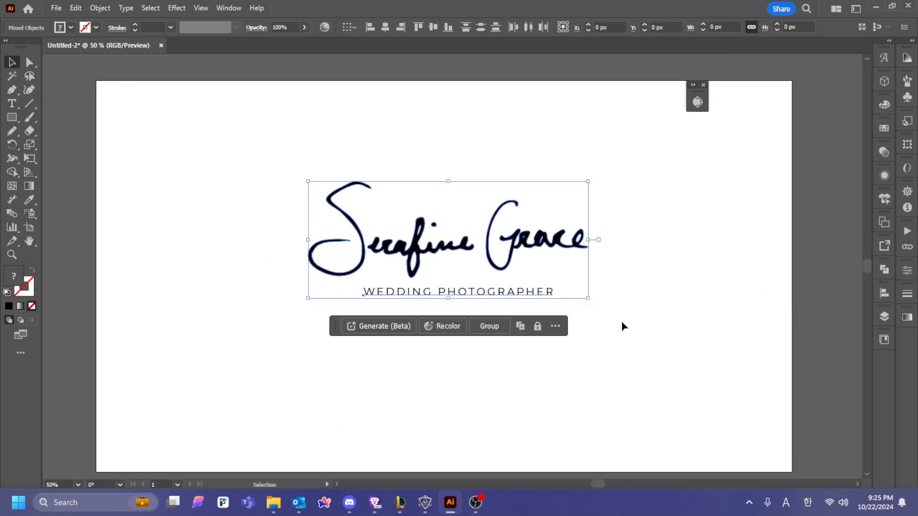
pyautogui.moveTo(588, 297); pyautogui.dragTo(642, 327)
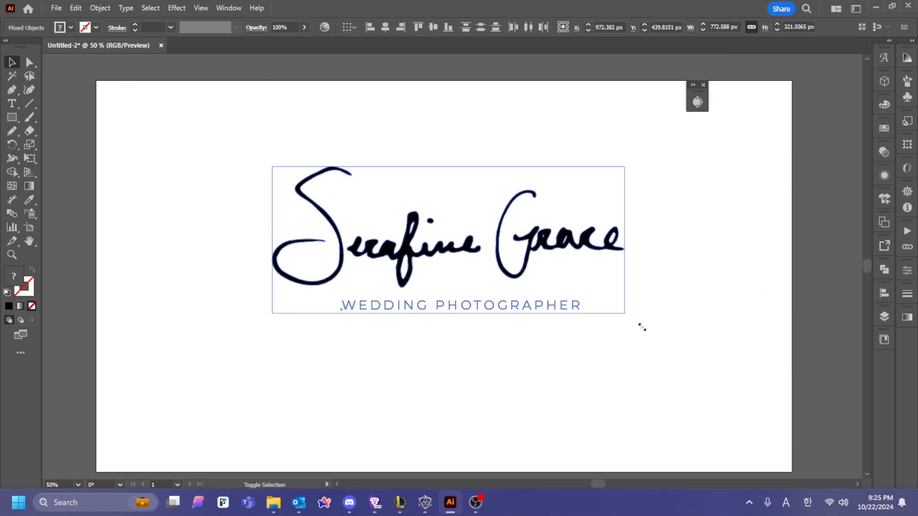
pyautogui.click(739, 238)
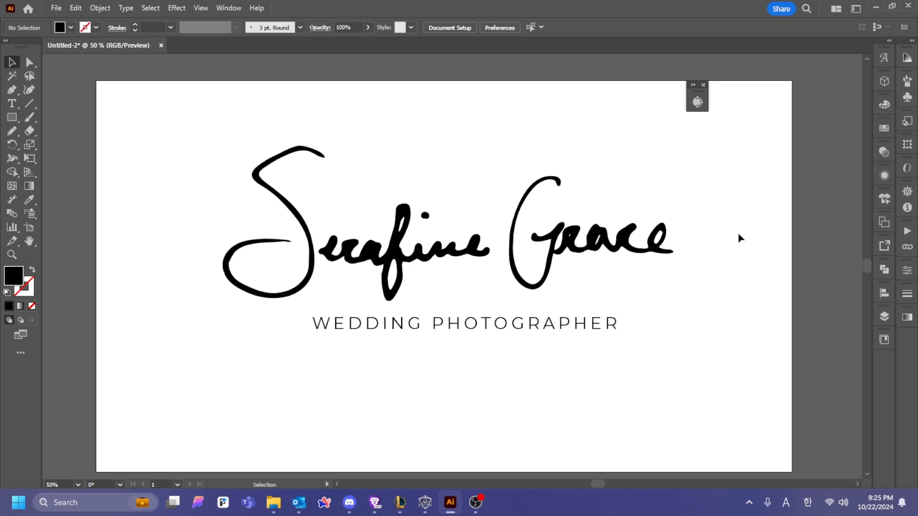
# Step: Center the tagline horizontally under the signature, then nudge it slightly right
pyautogui.moveTo(233, 136); pyautogui.dragTo(712, 271)
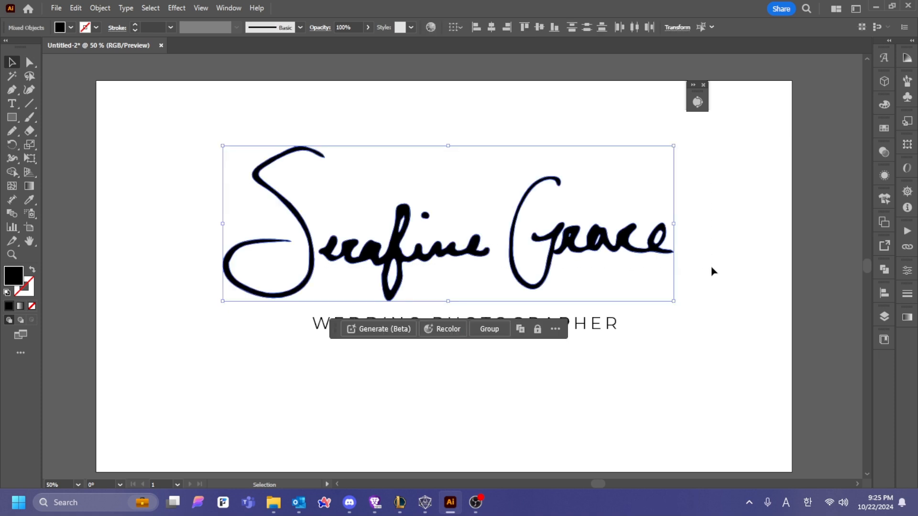
pyautogui.keyDown('shift'); pyautogui.click(605, 327); pyautogui.keyUp('shift')
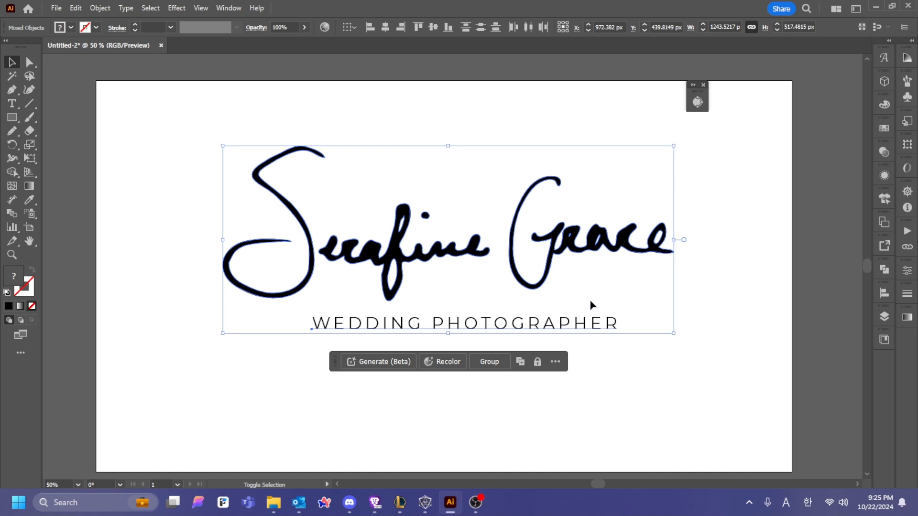
pyautogui.click(383, 28)
pyautogui.click(631, 359)
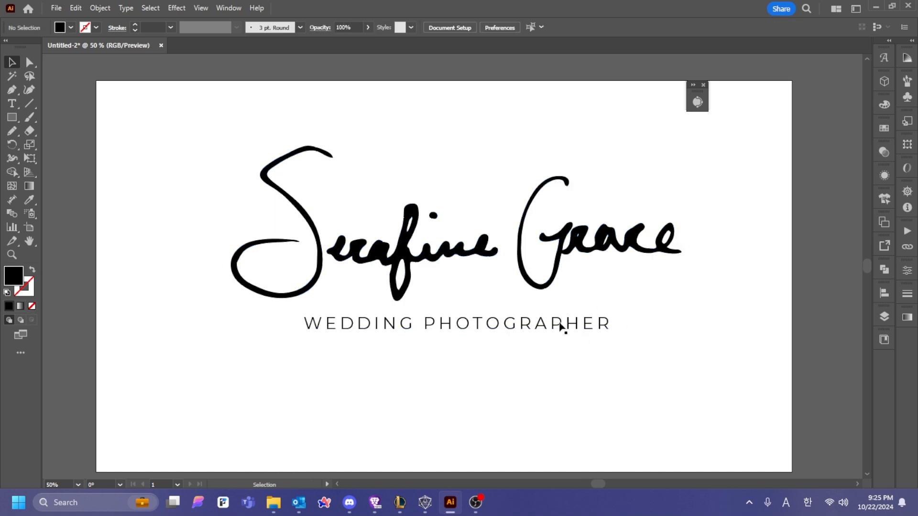
pyautogui.moveTo(560, 327); pyautogui.dragTo(584, 328)
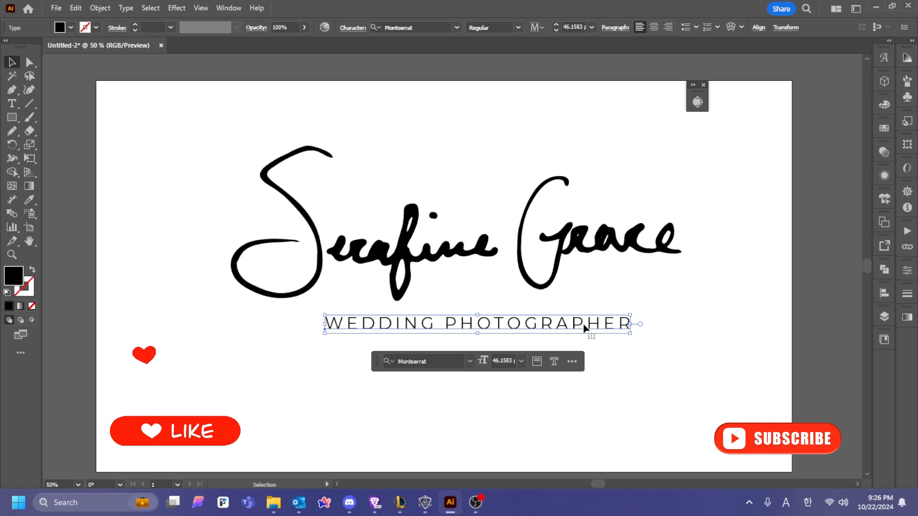
# Step: Move the signature and tagline down and left to the artboard centre, then deselect
pyautogui.moveTo(265, 142); pyautogui.dragTo(692, 358)
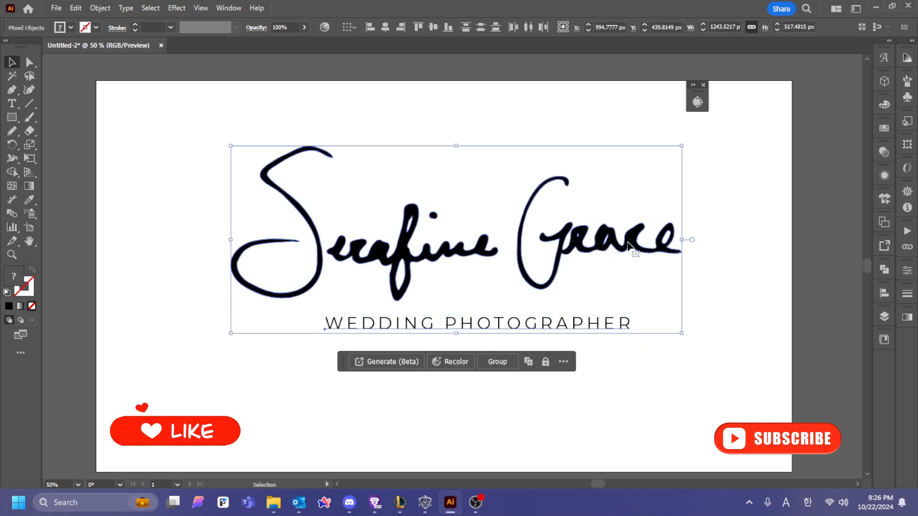
pyautogui.moveTo(613, 245)
pyautogui.mouseDown()
pyautogui.moveTo(589, 271)
pyautogui.moveTo(602, 260)
pyautogui.moveTo(596, 268)
pyautogui.mouseUp()
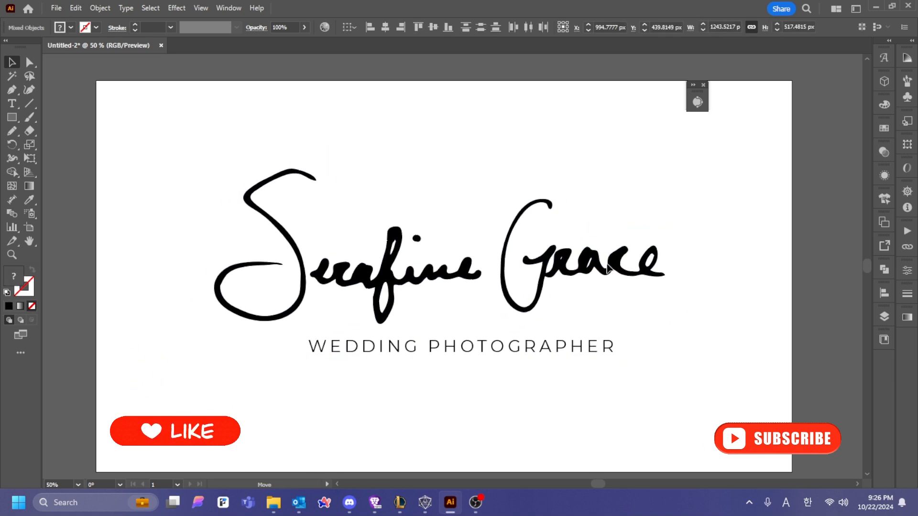
pyautogui.click(750, 195)
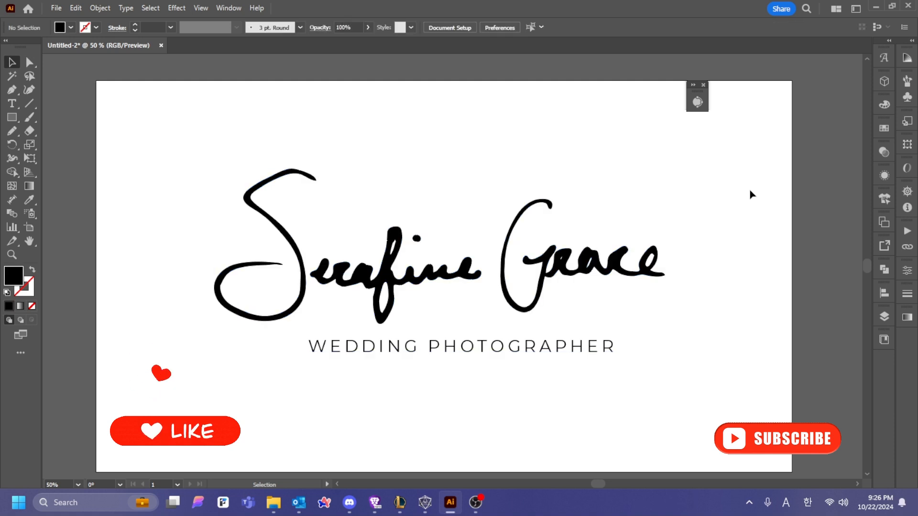